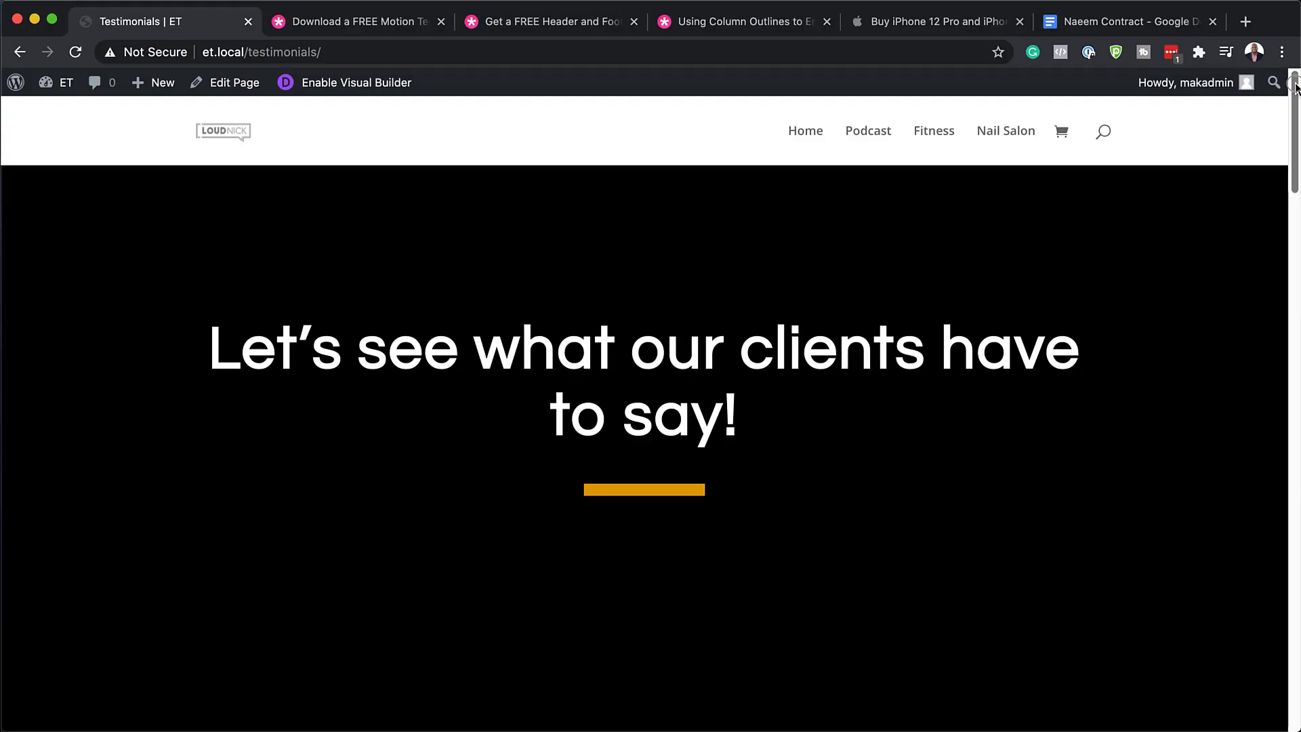
Scroll down the Elegant Themes post 'Download a FREE Motion Testimonial Layout for Divi'.
drag(1296, 85, 1295, 204)
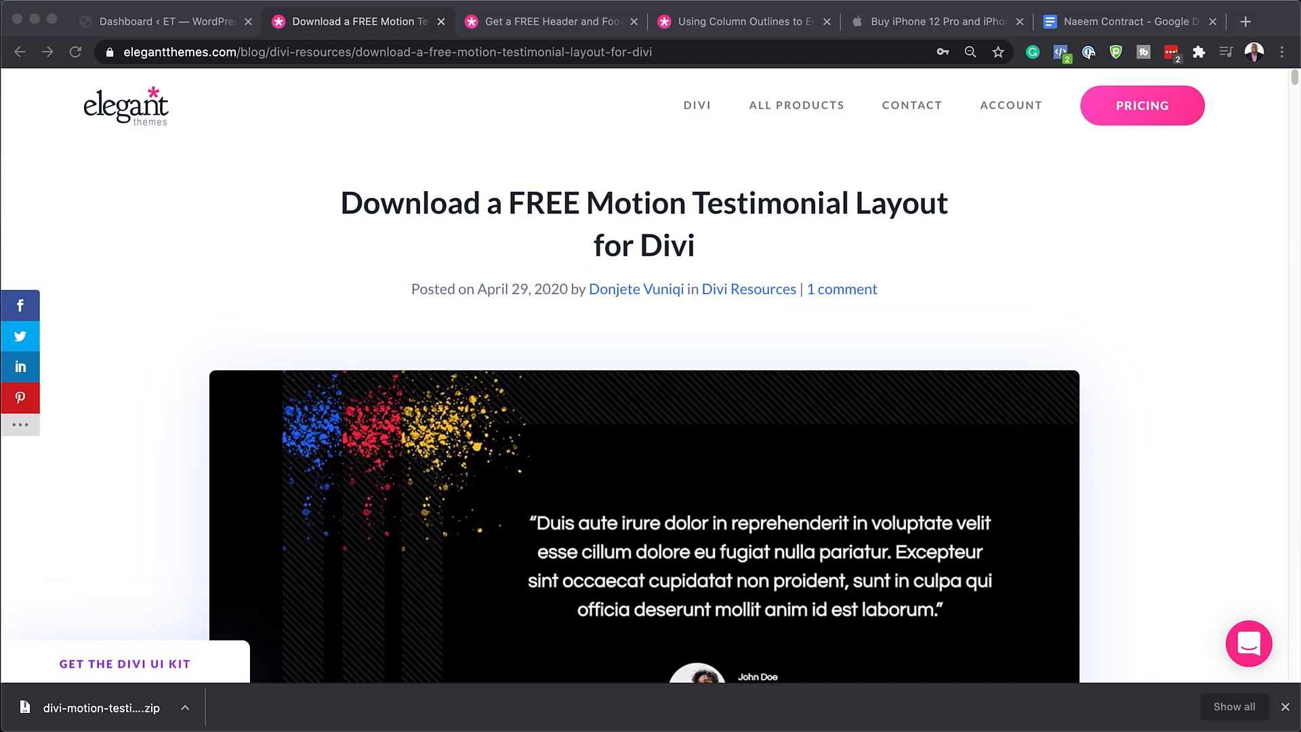
Reveal the downloaded motion testimonial layout zip in Finder from Chrome's download bar.
scroll(969, 248, down, 15)
scroll(969, 248, down, 10)
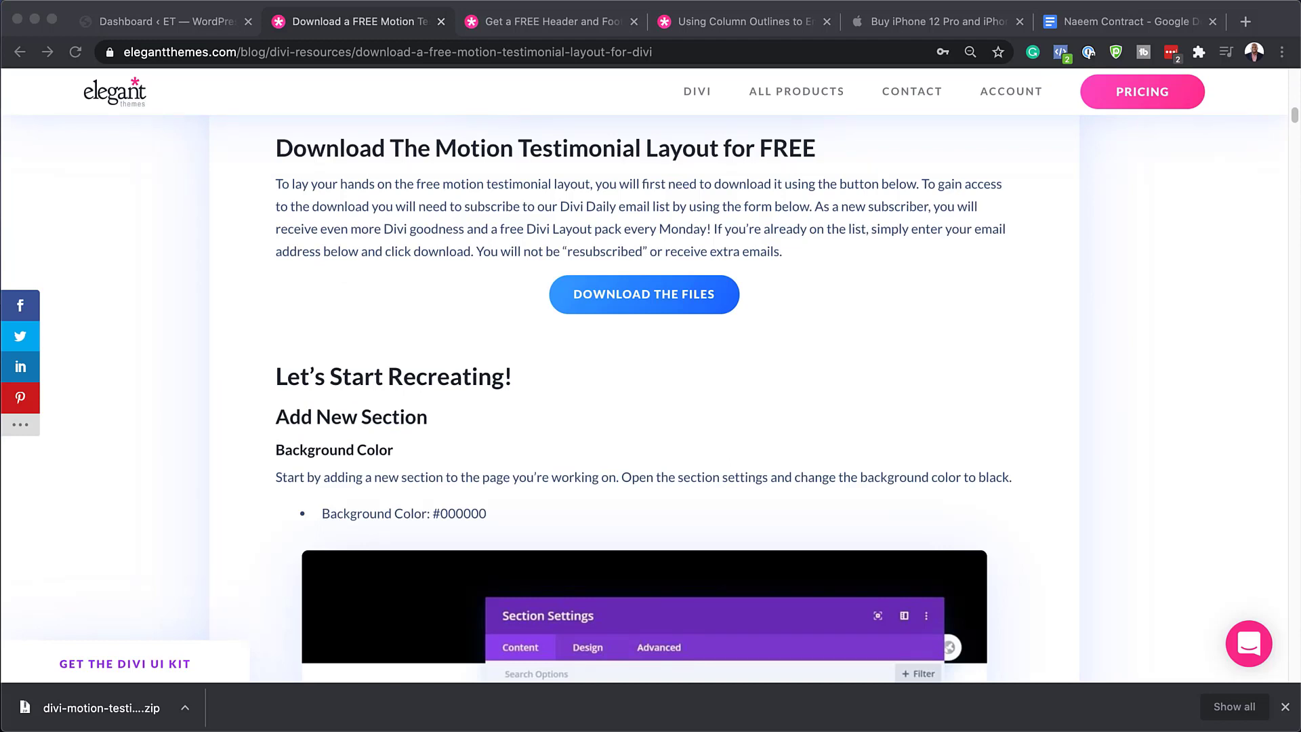
click(765, 367)
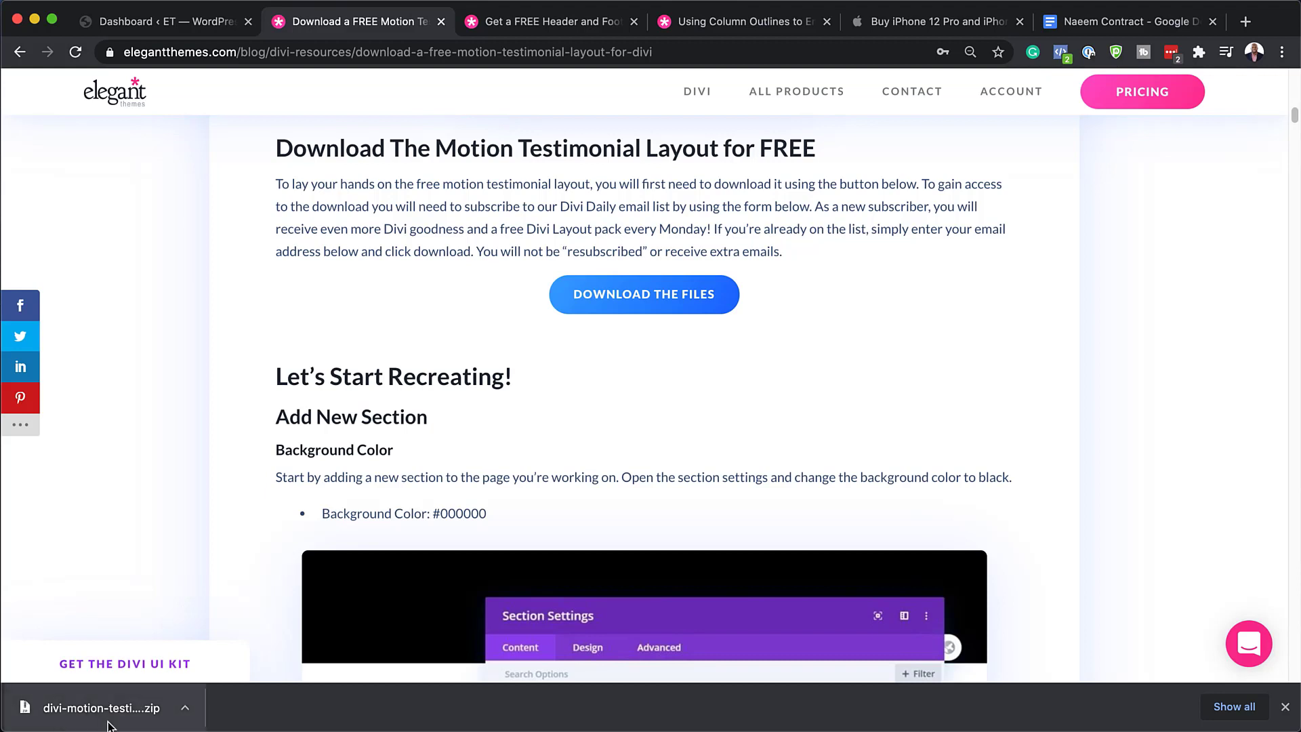
click(186, 708)
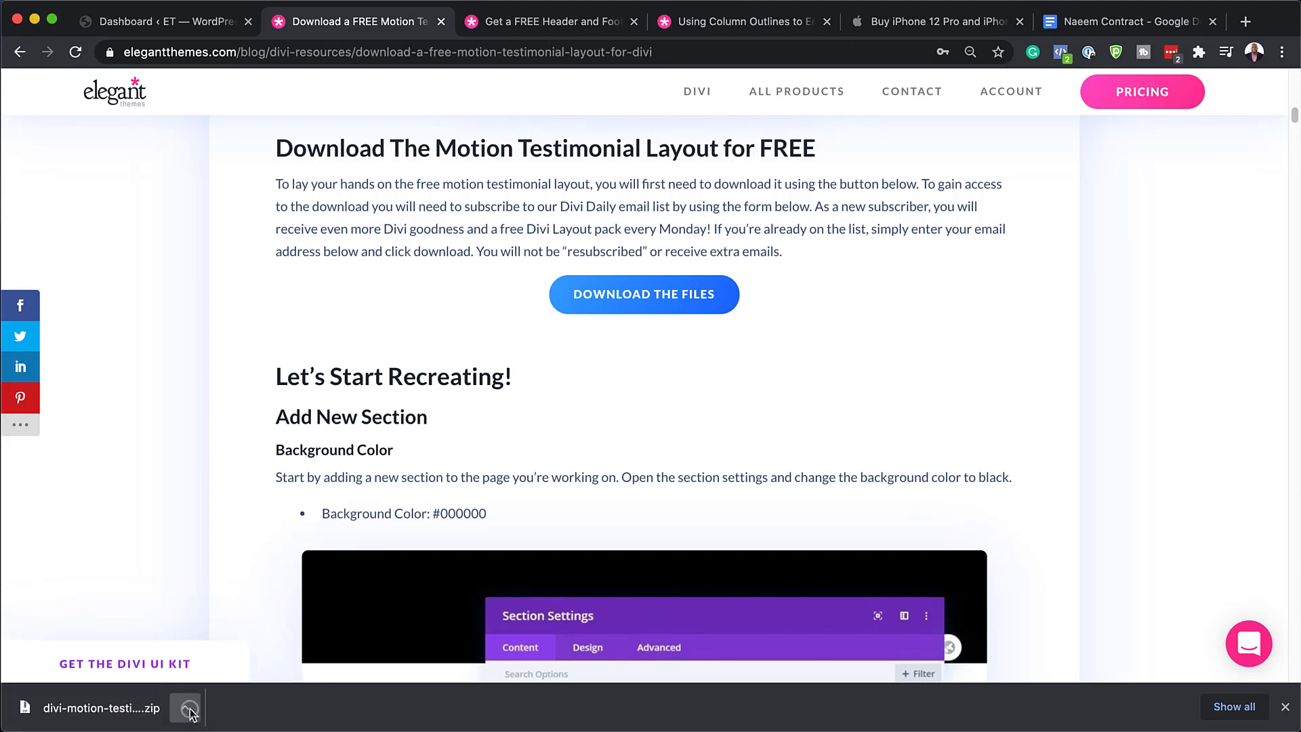
click(277, 689)
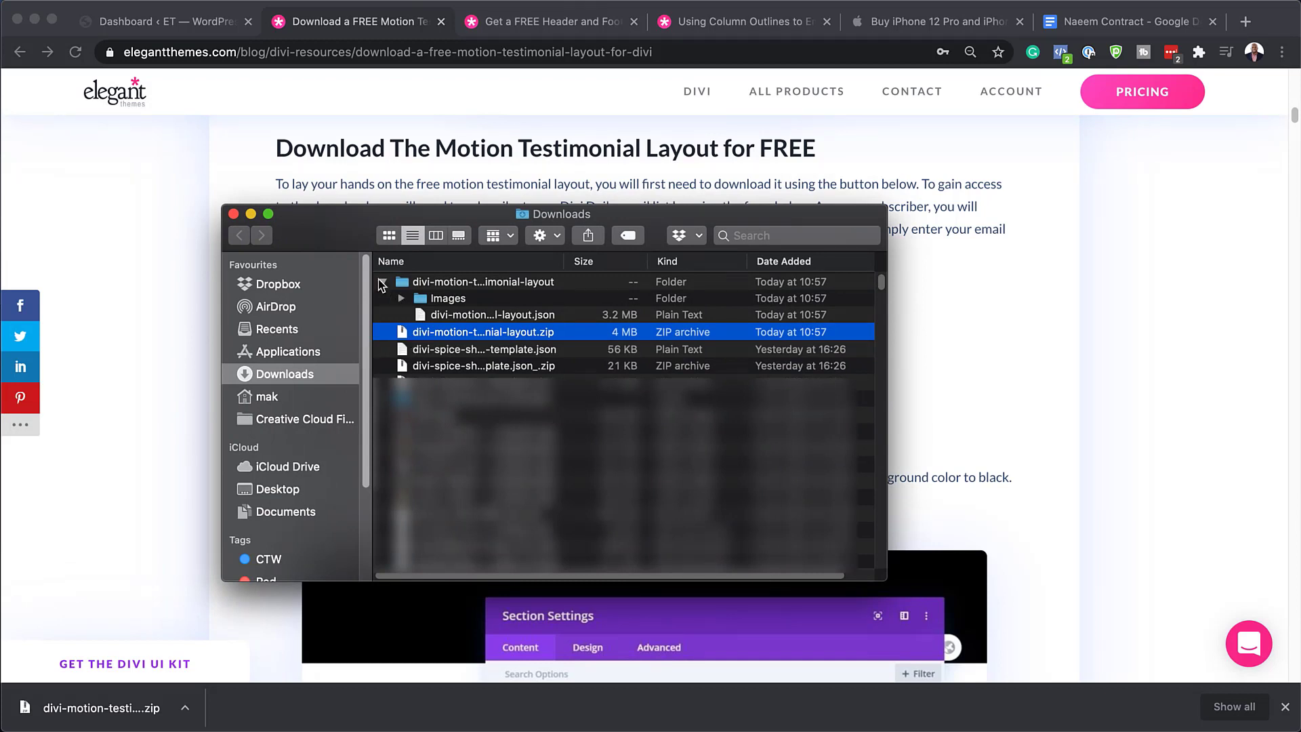
click(383, 283)
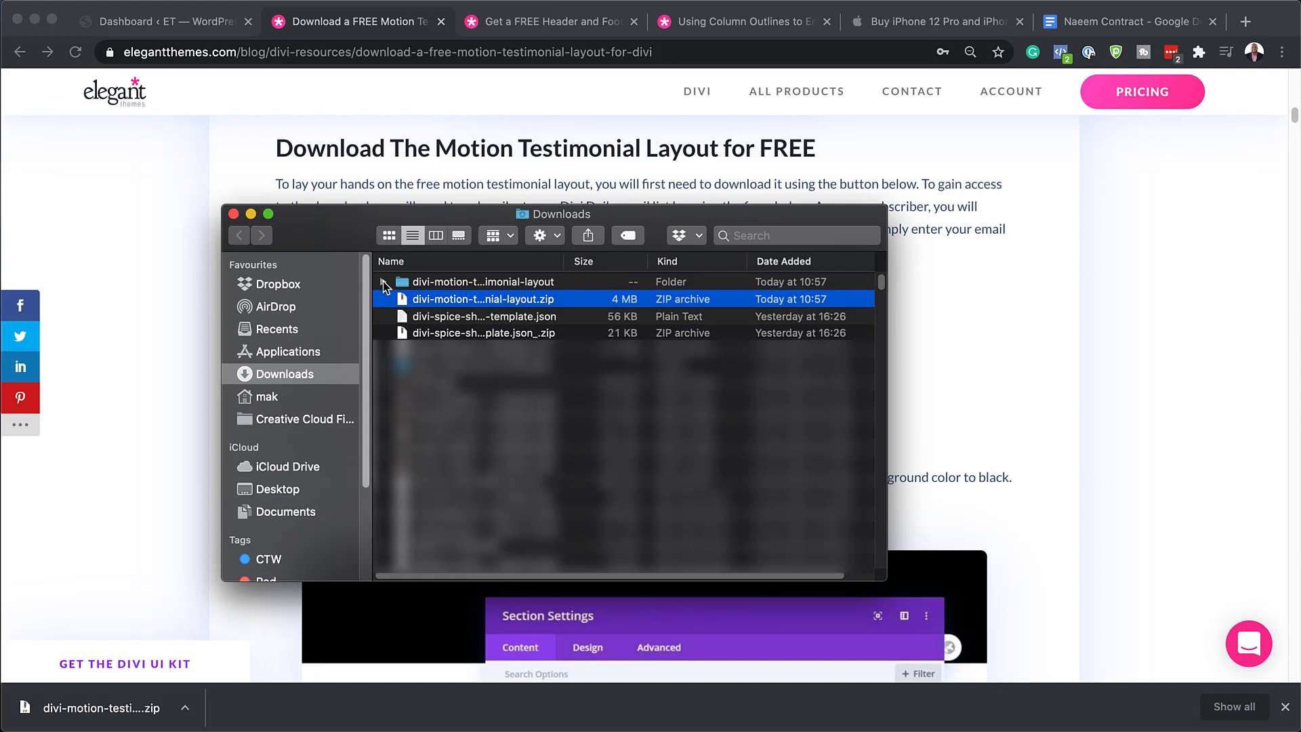
click(383, 283)
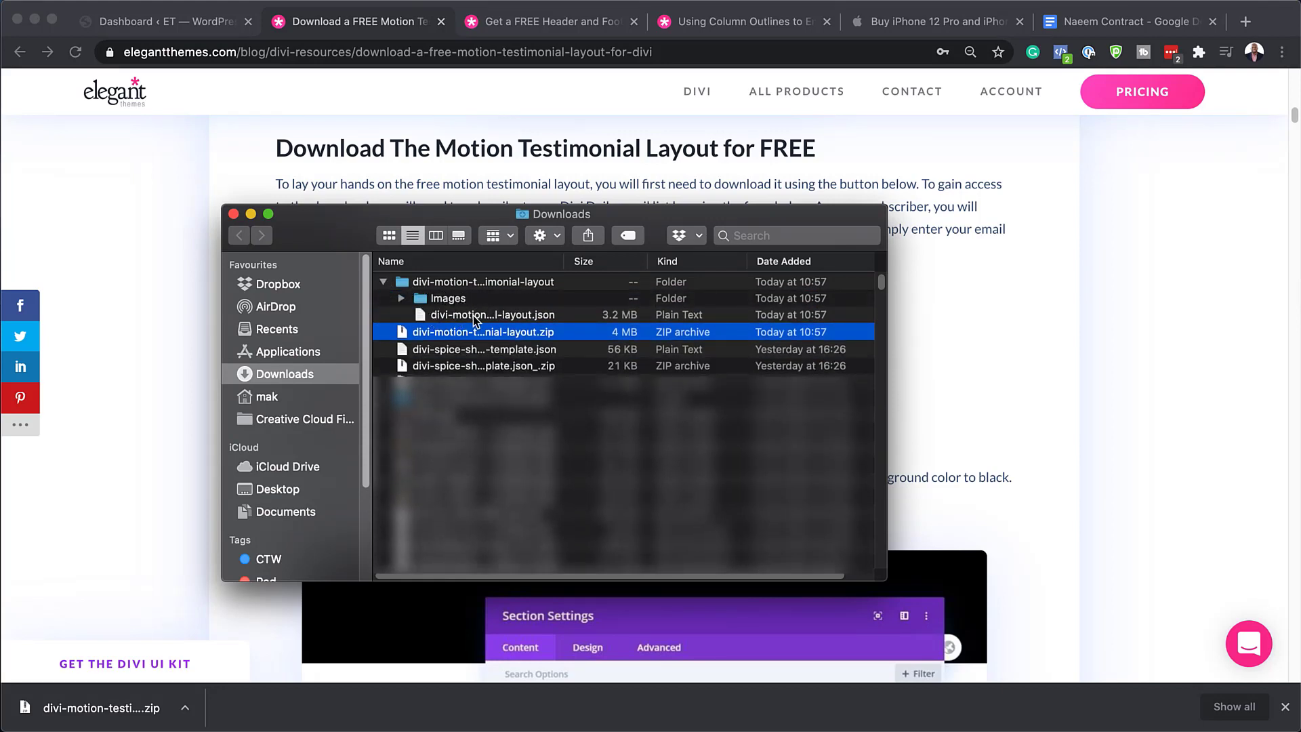
key(super+w)
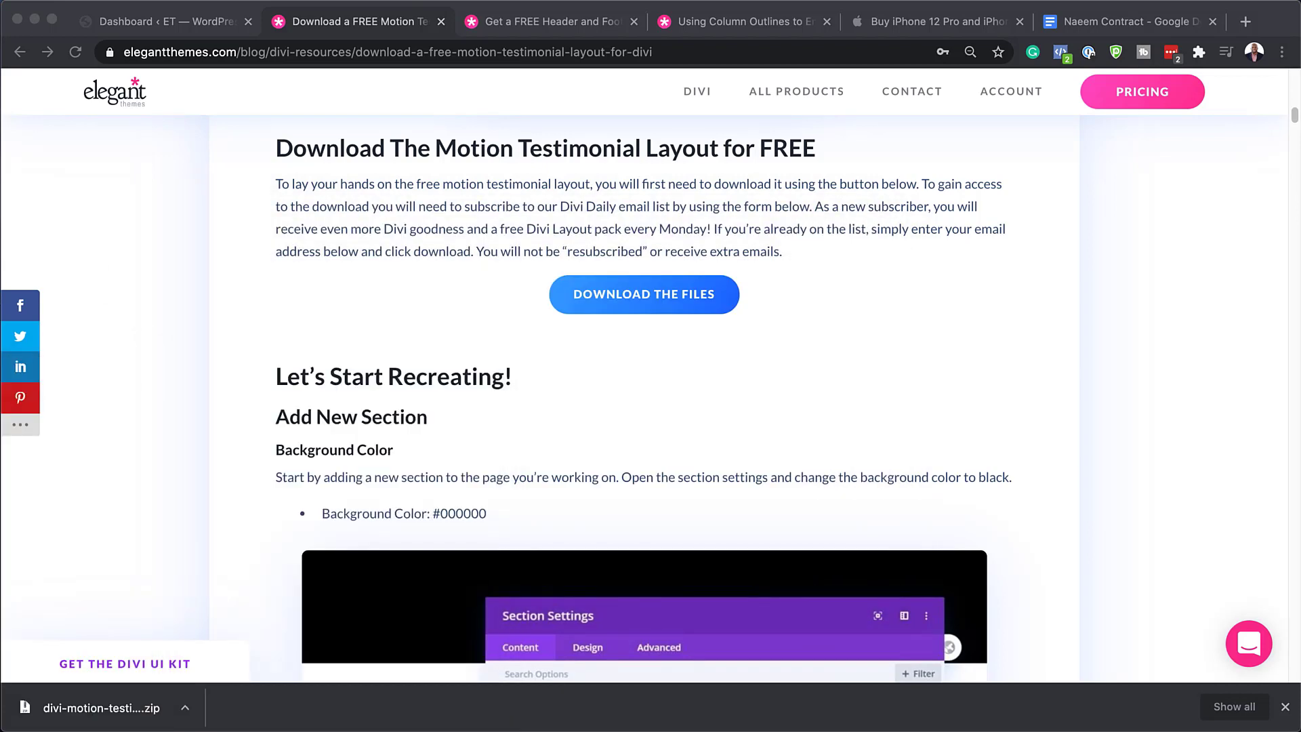
From the WordPress Dashboard, go to Divi > Divi Library's empty Layouts list.
click(210, 26)
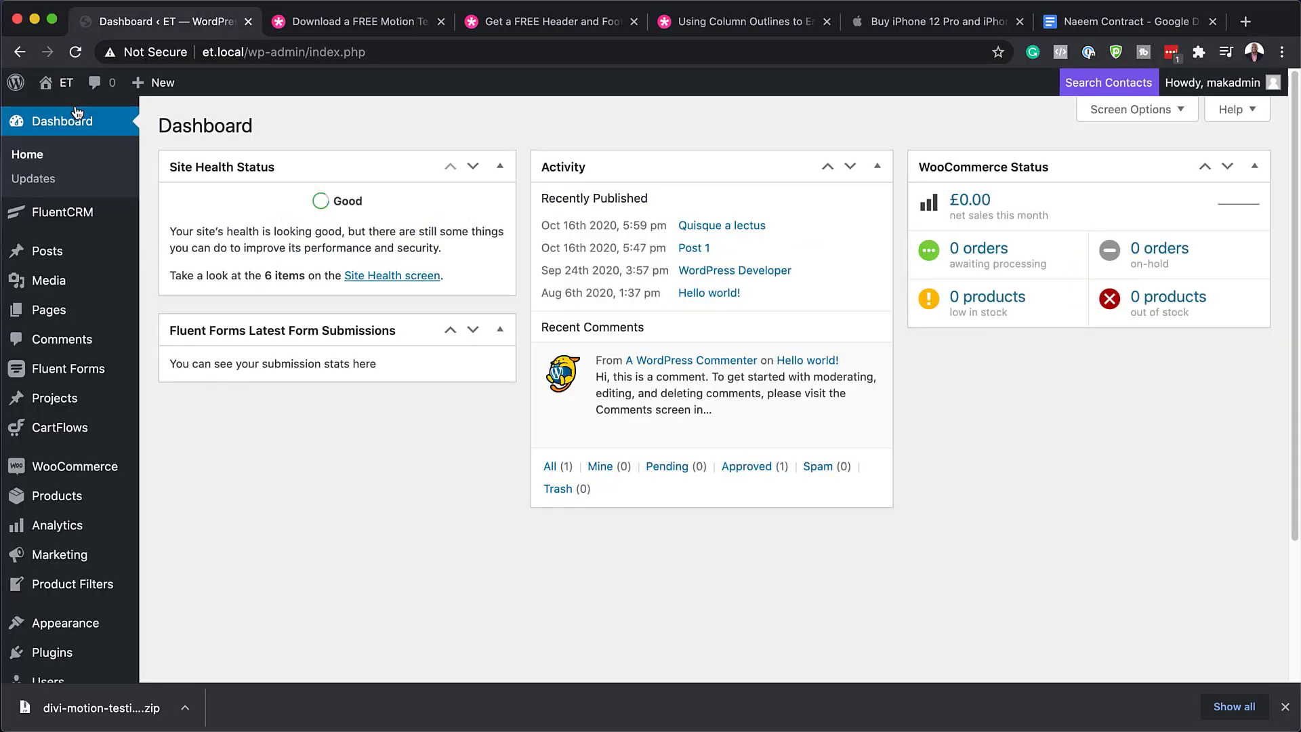
click(1286, 707)
scroll(115, 501, down, 3)
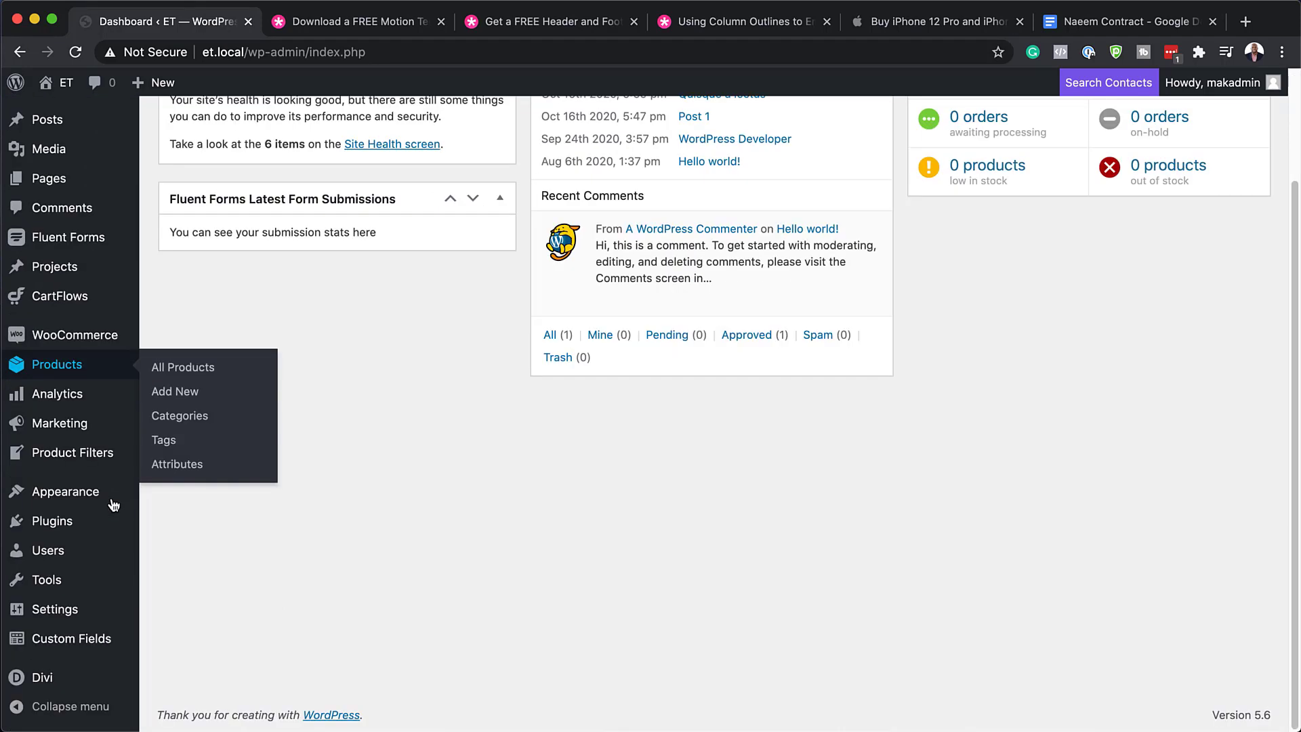
mouse_move(21, 688)
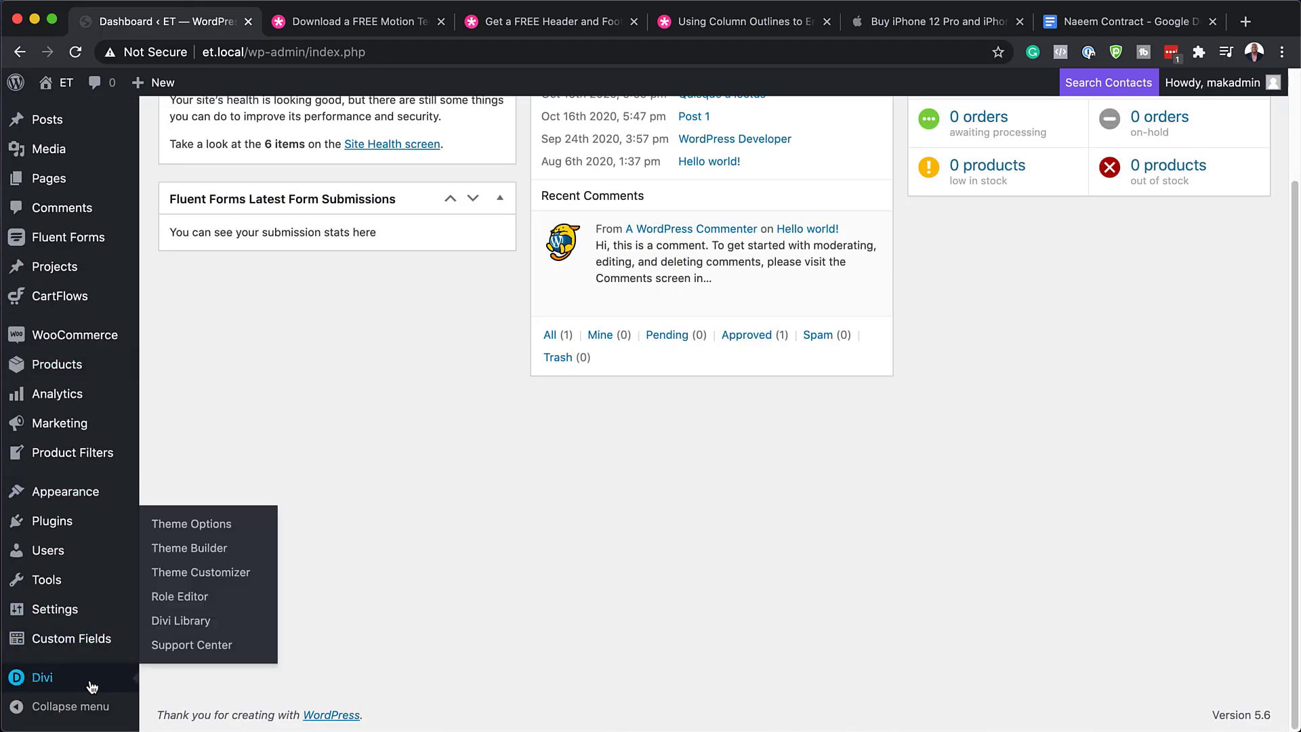
click(186, 623)
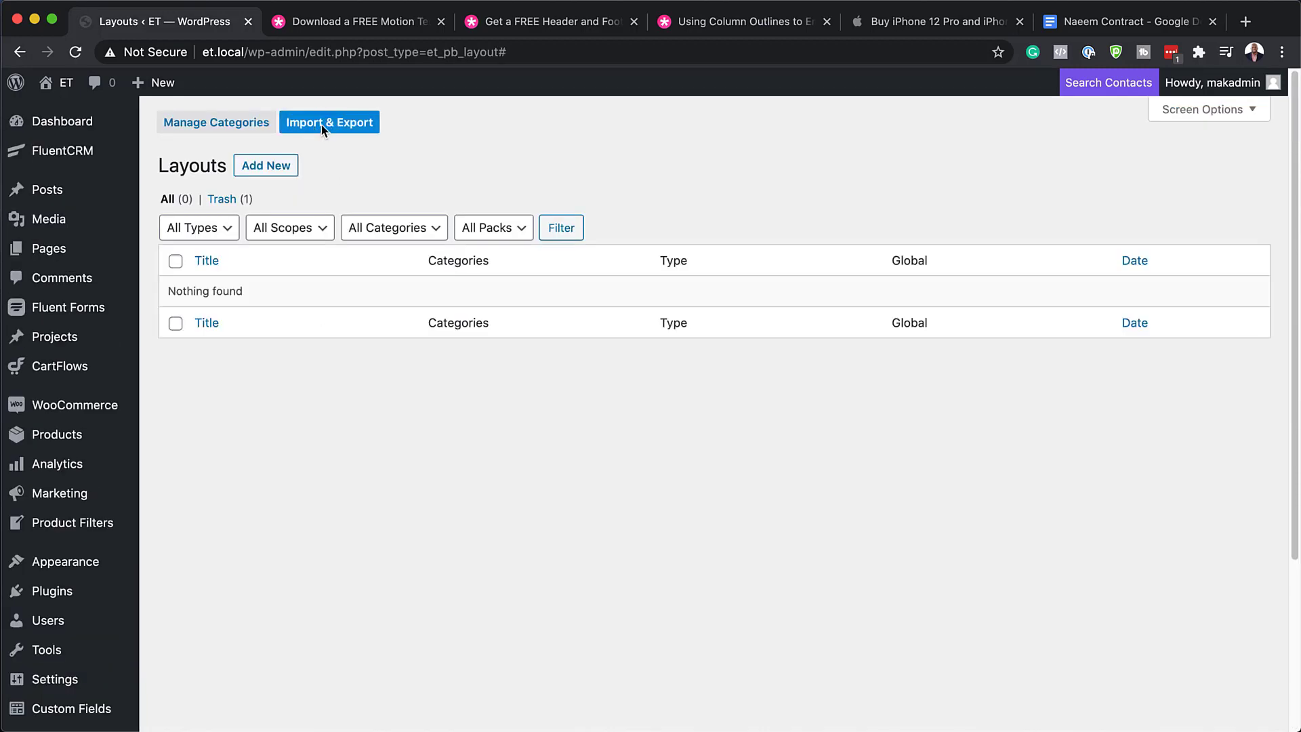
Import divi-motion-testimonial-layout.json from Finder through the library's Import & Export dialog.
click(332, 126)
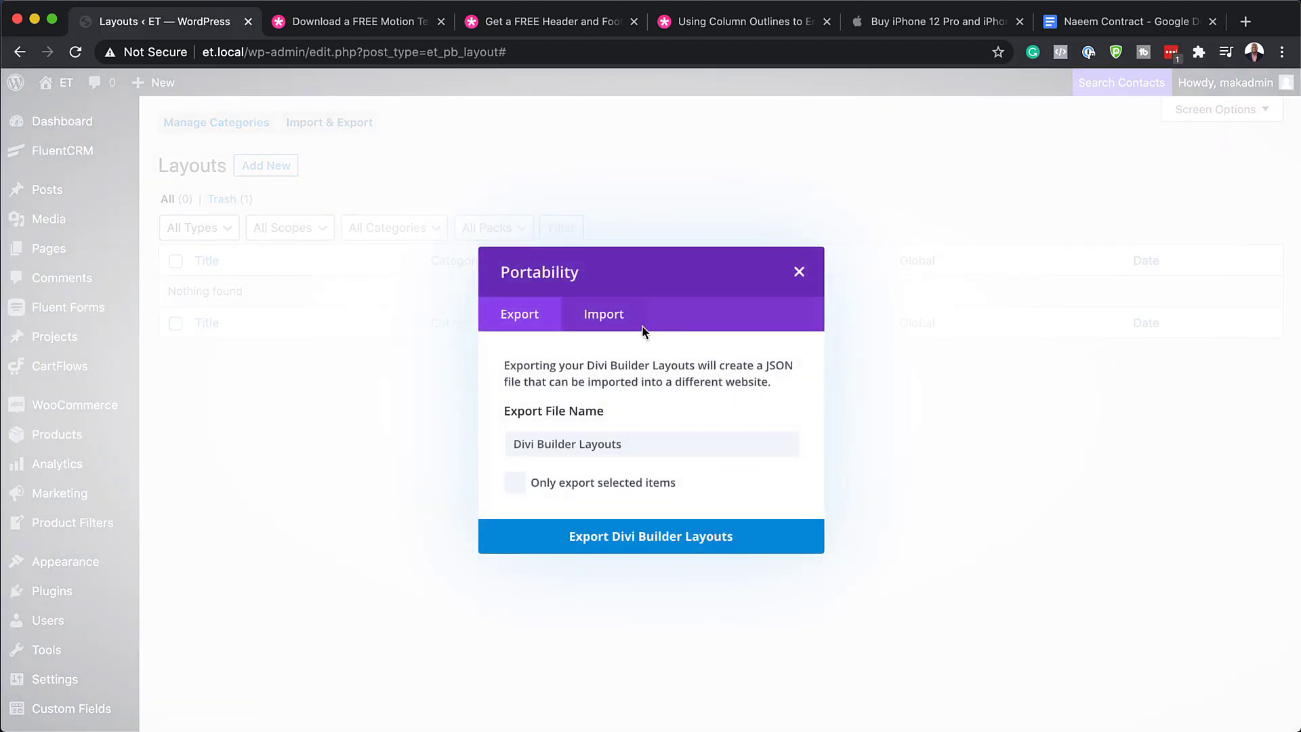
click(619, 321)
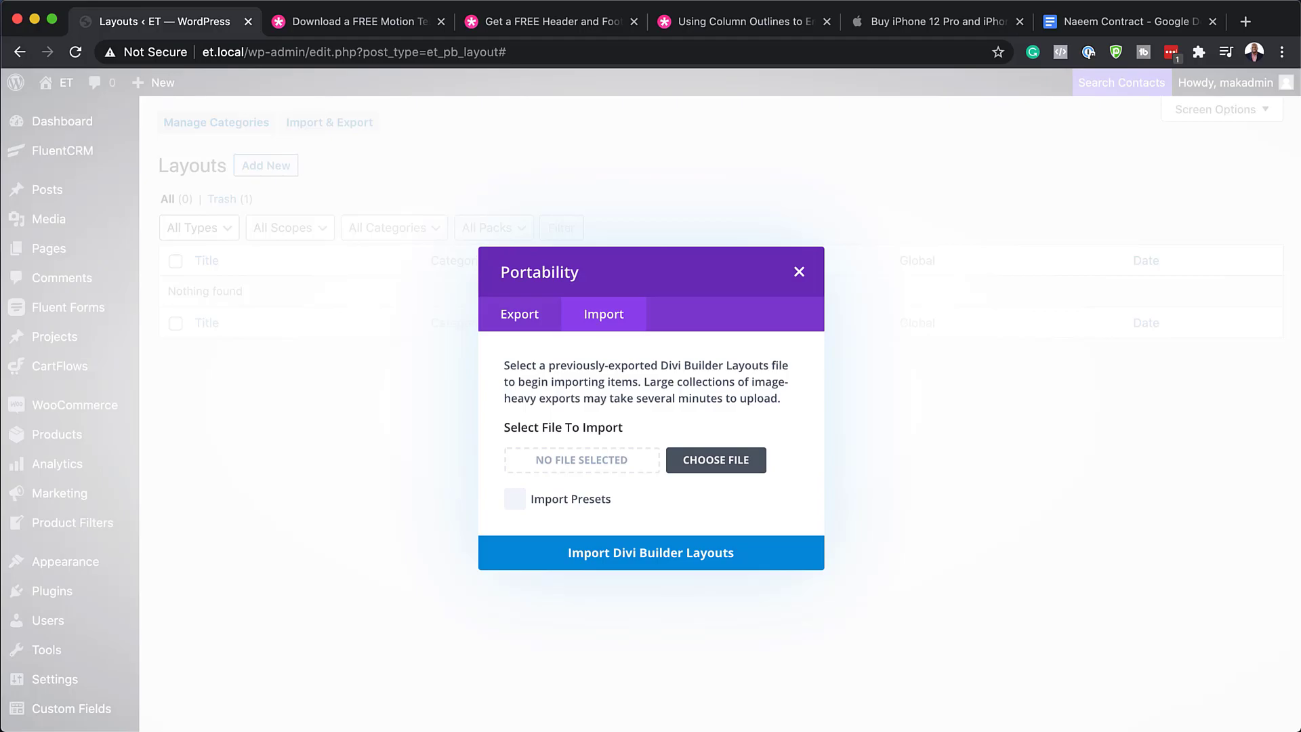
drag(37, 250, 123, 504)
drag(253, 489, 113, 523)
drag(201, 613, 586, 455)
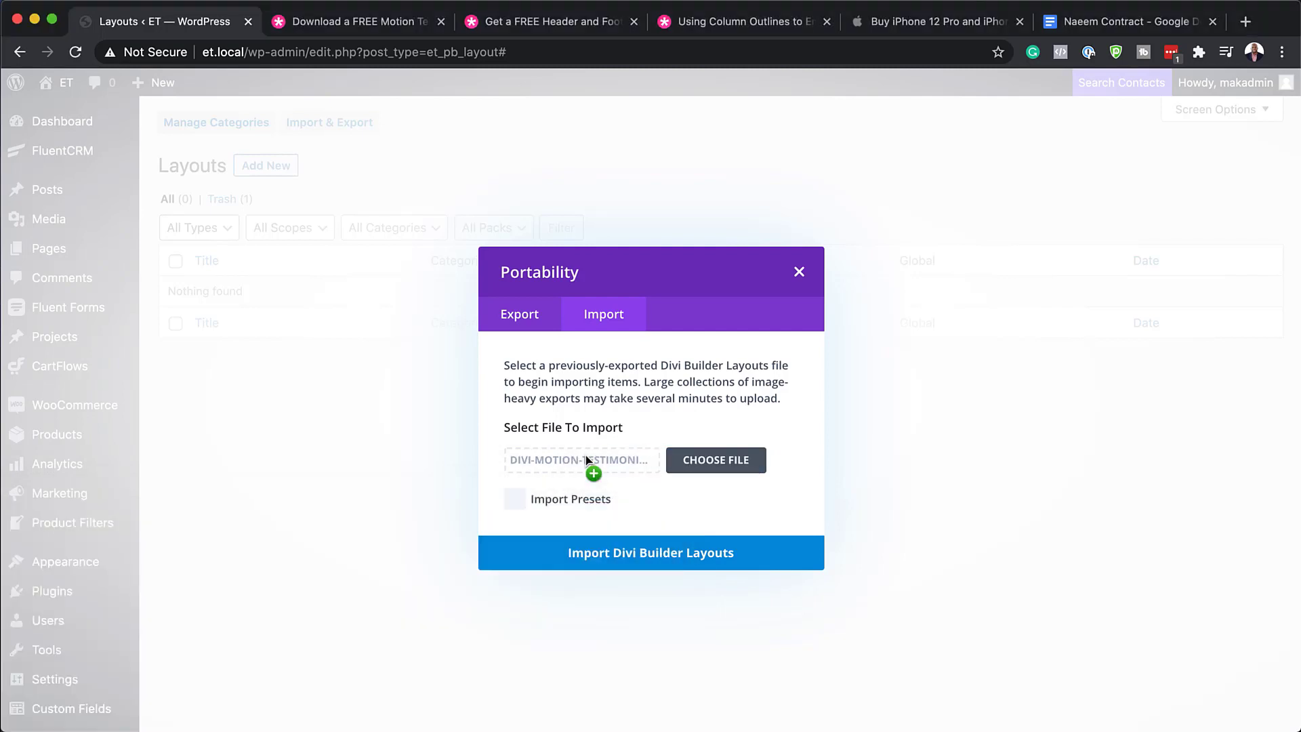
click(661, 559)
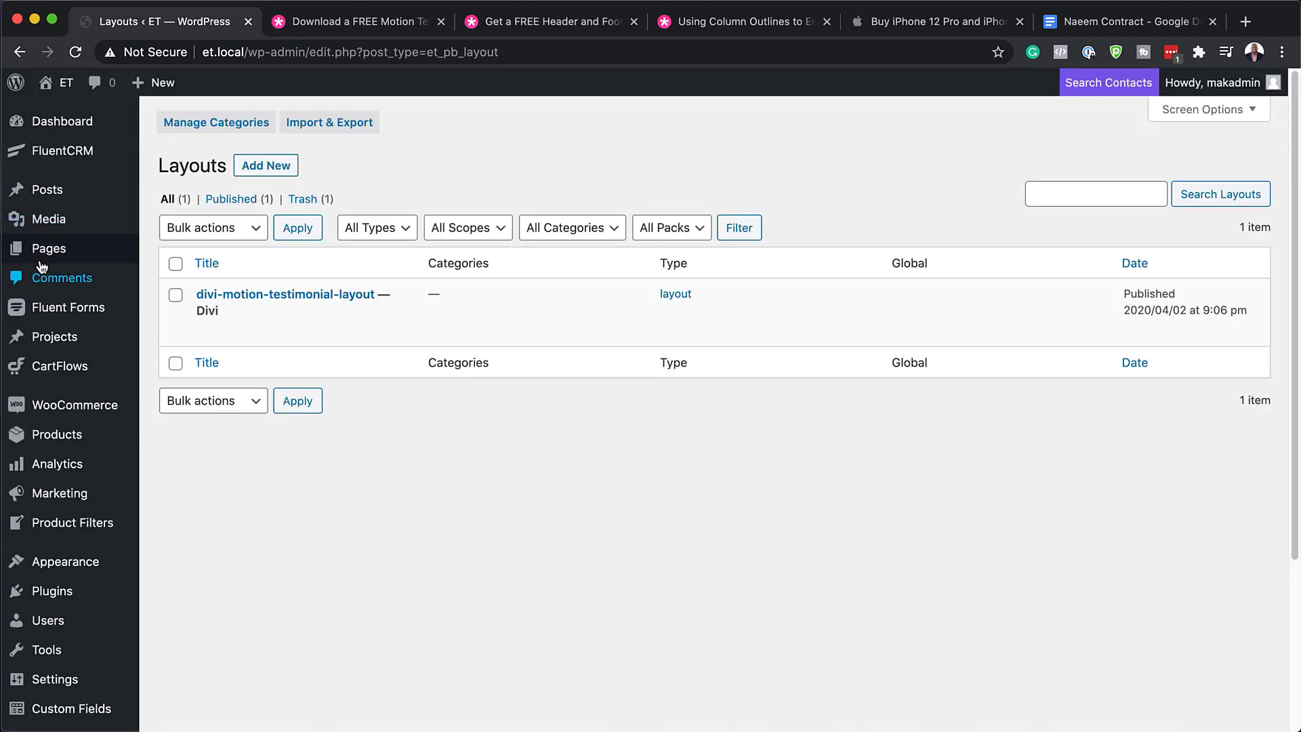
Add a new page titled 'Testimonials' and start it from scratch in Divi Builder.
mouse_move(43, 252)
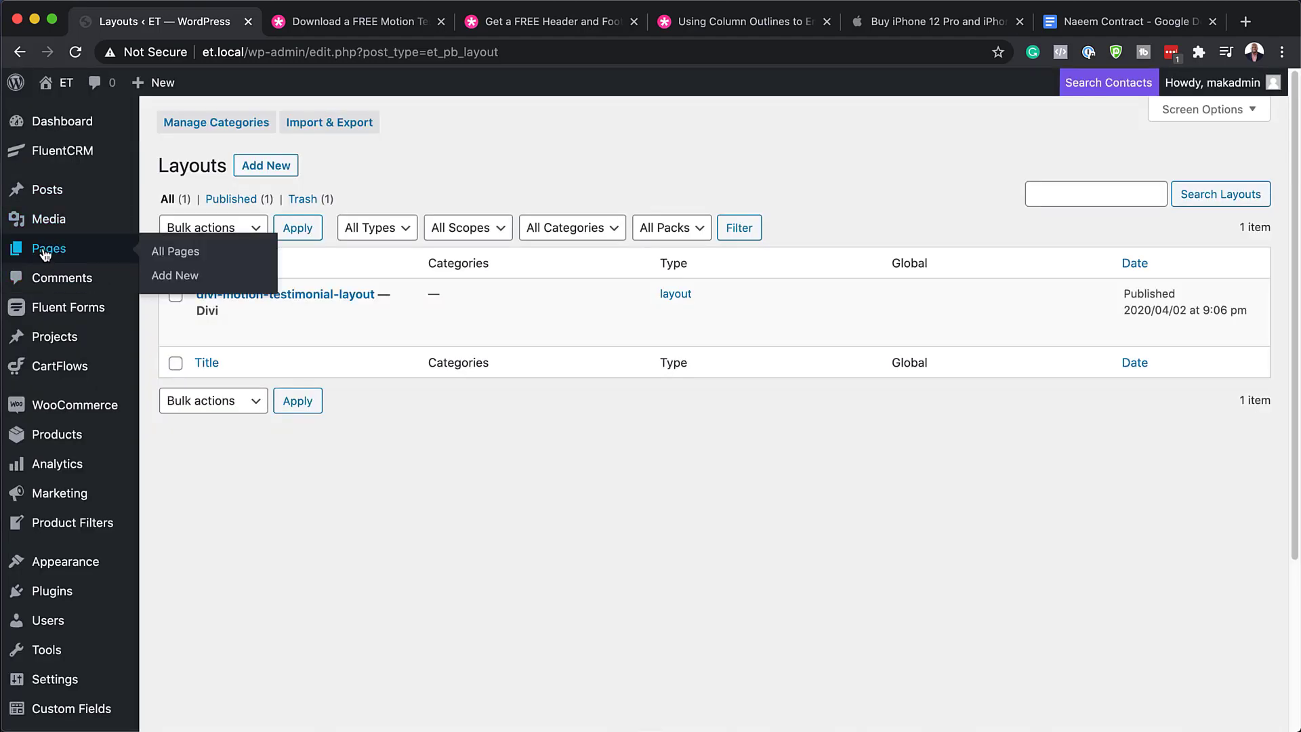
click(186, 277)
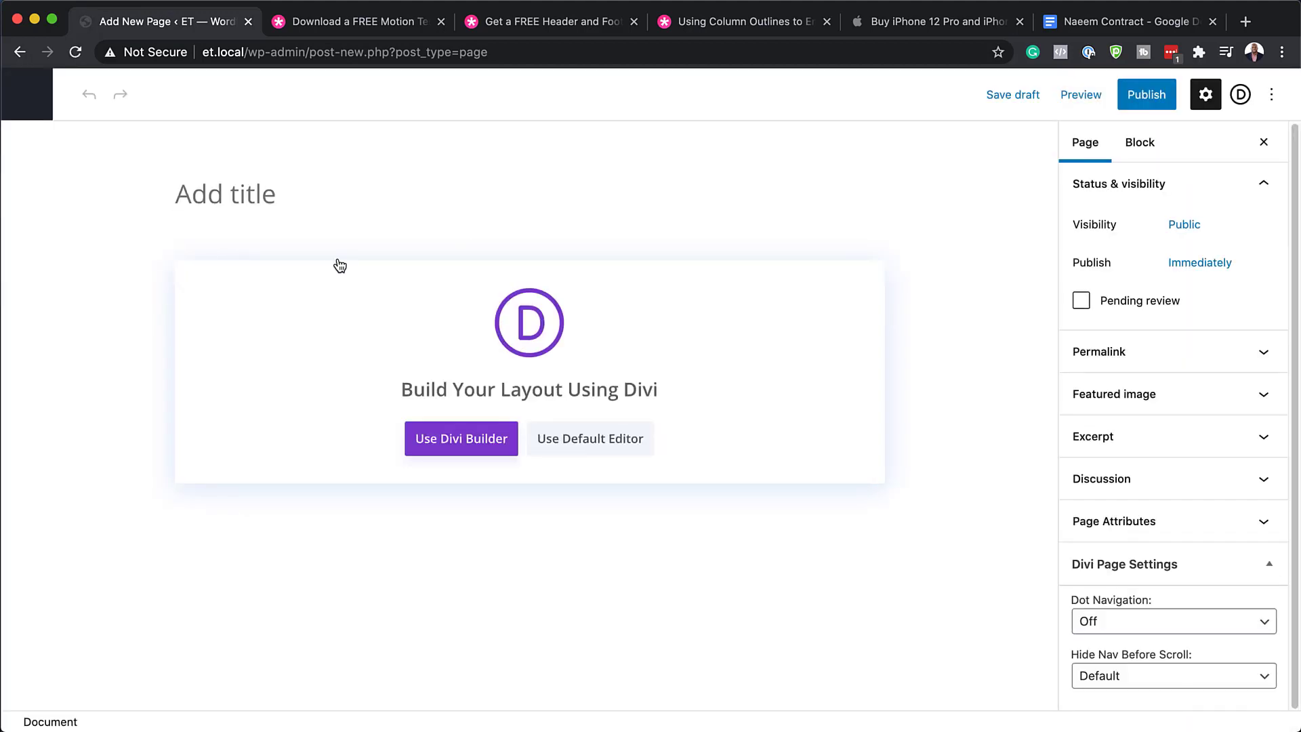
click(440, 210)
text(Testimonials)
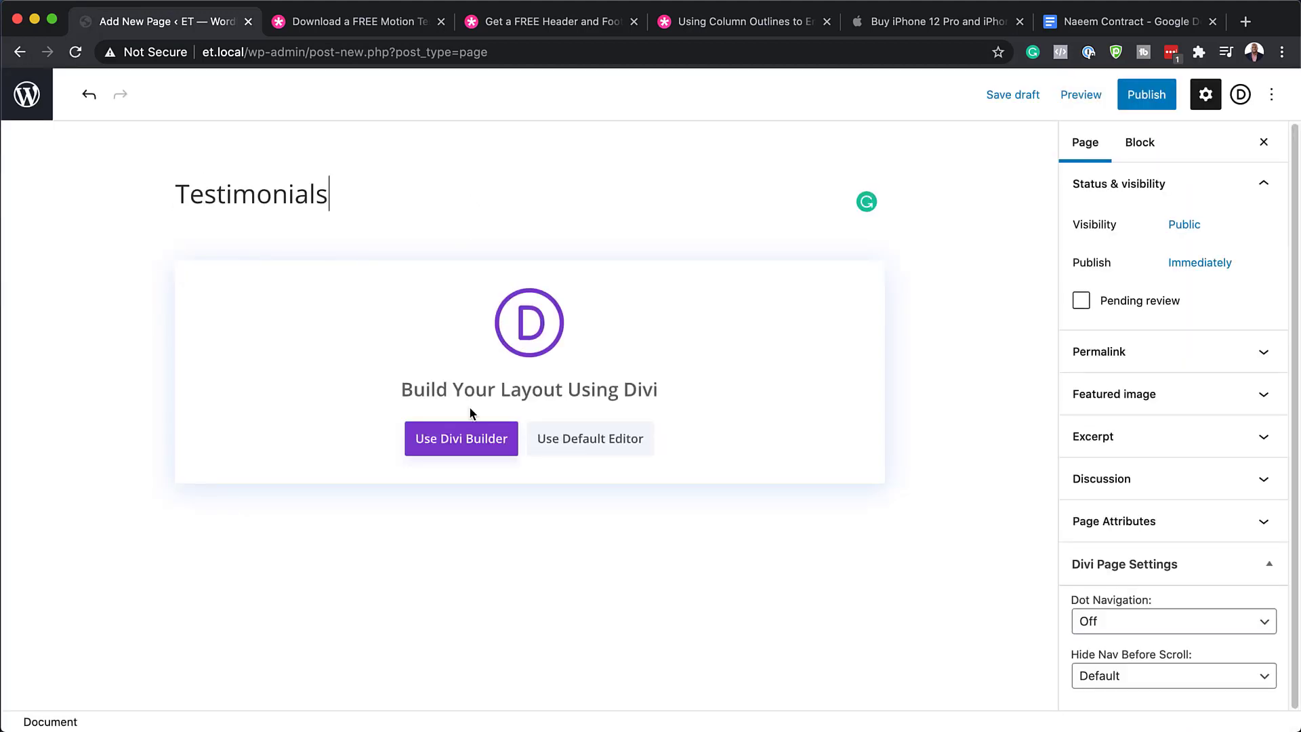
click(448, 440)
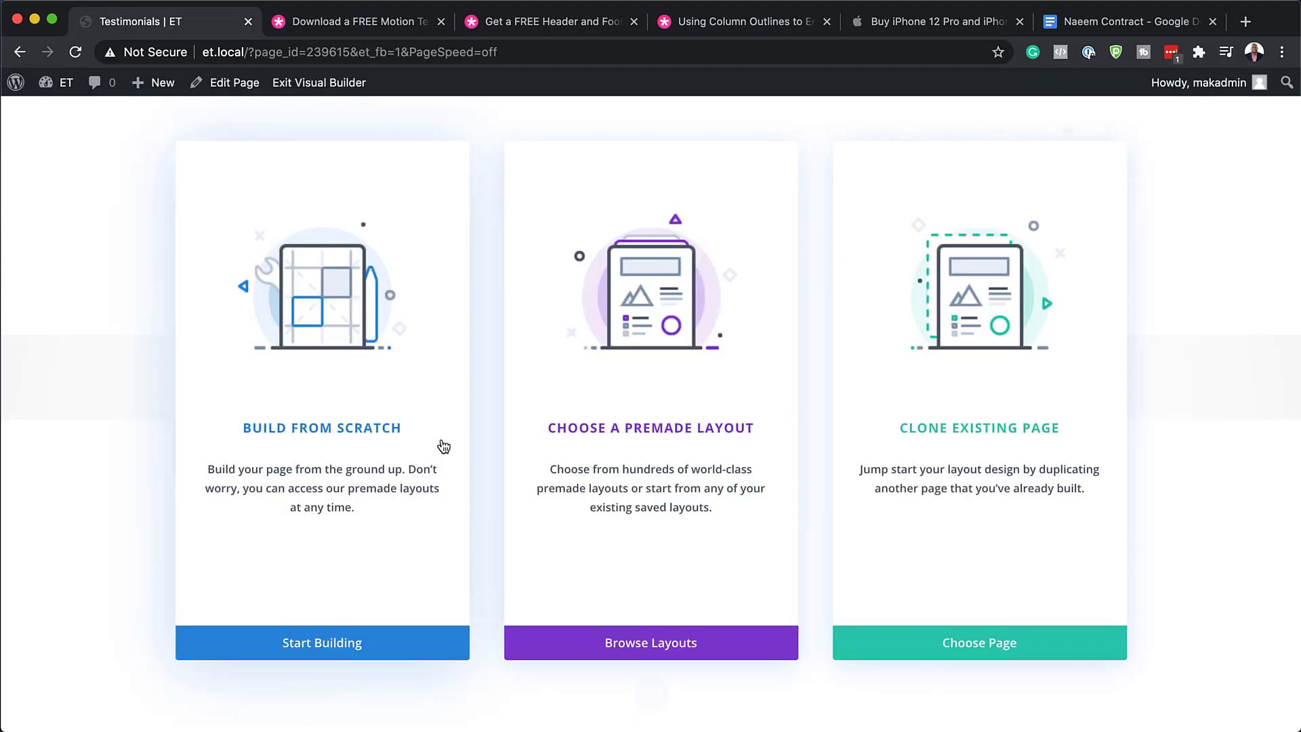
click(380, 435)
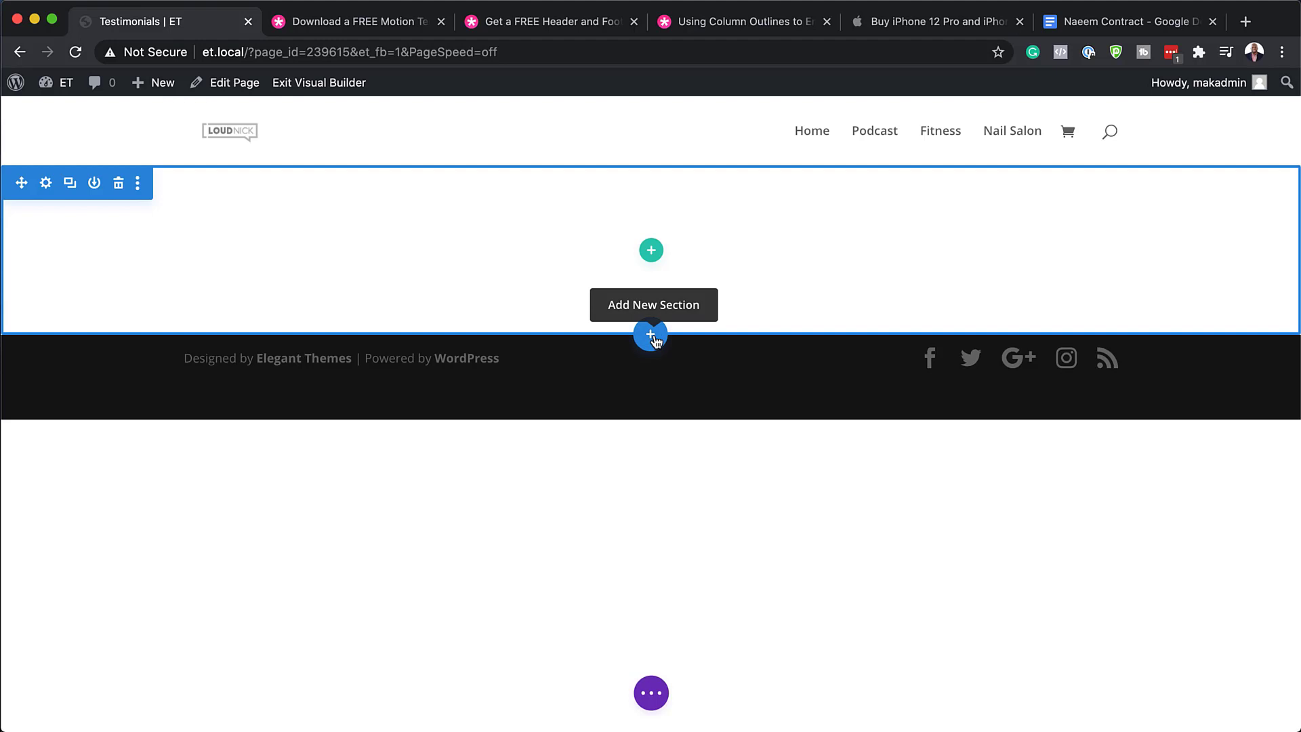
Load divi-motion-testimonial-layout from Your Saved Layouts onto the page and review it.
click(652, 694)
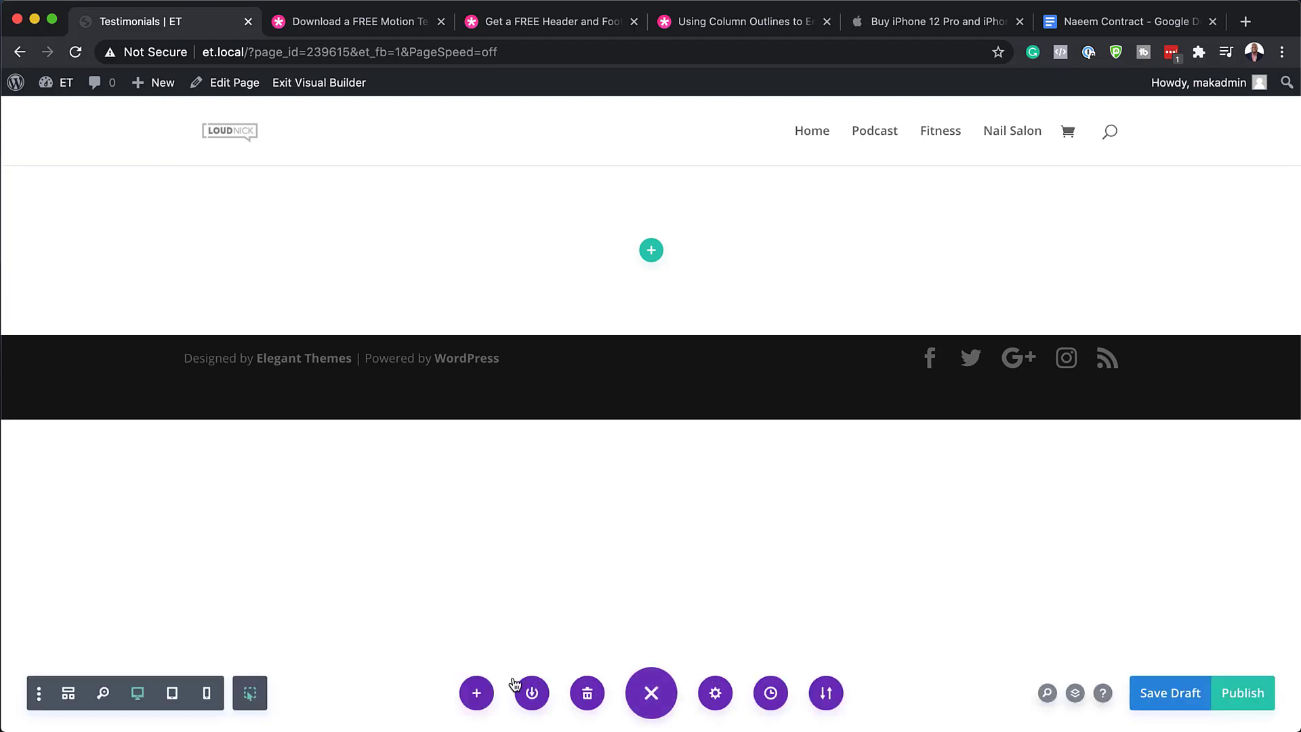
click(476, 695)
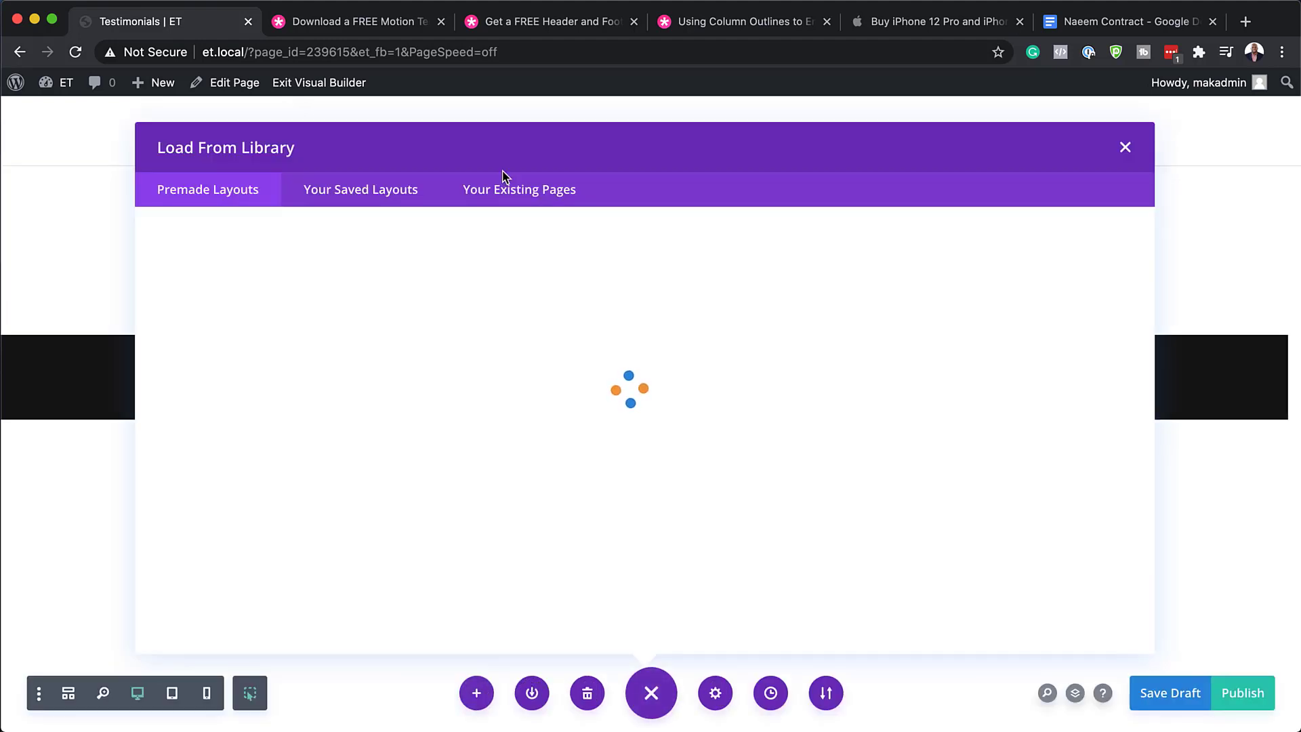
click(388, 194)
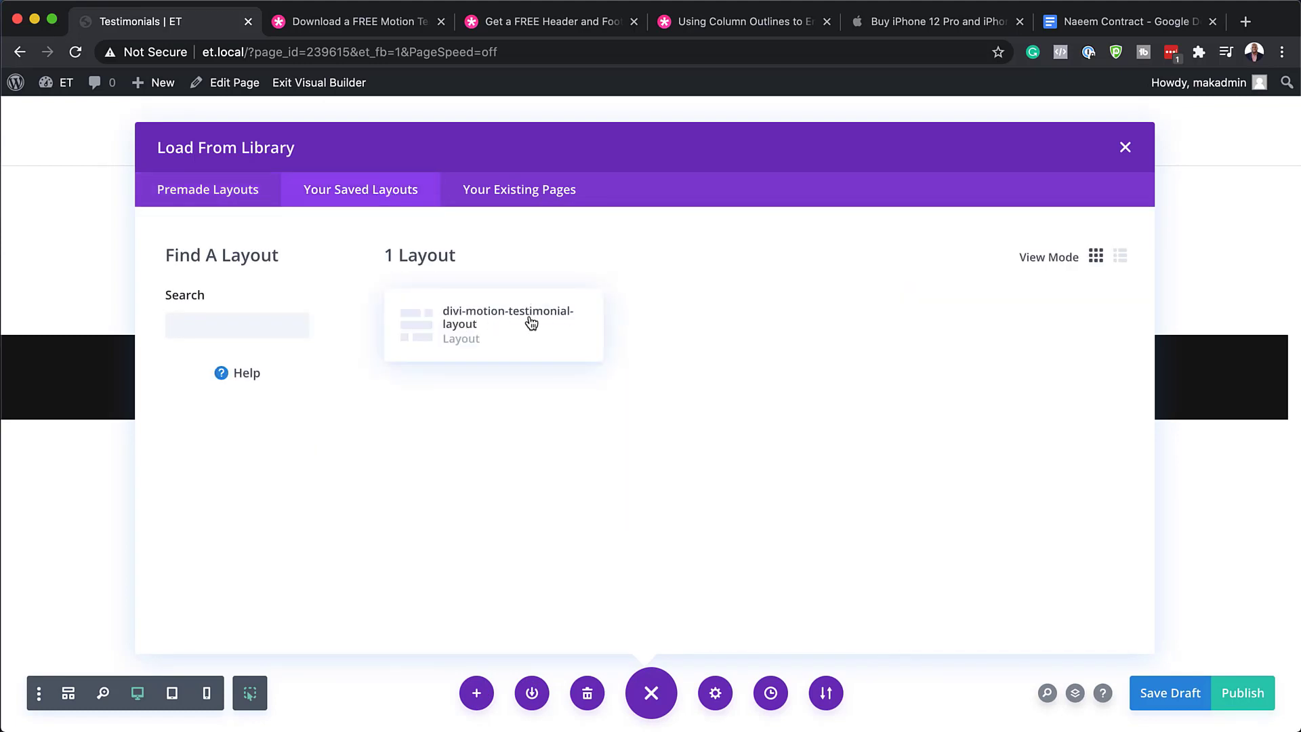
click(469, 328)
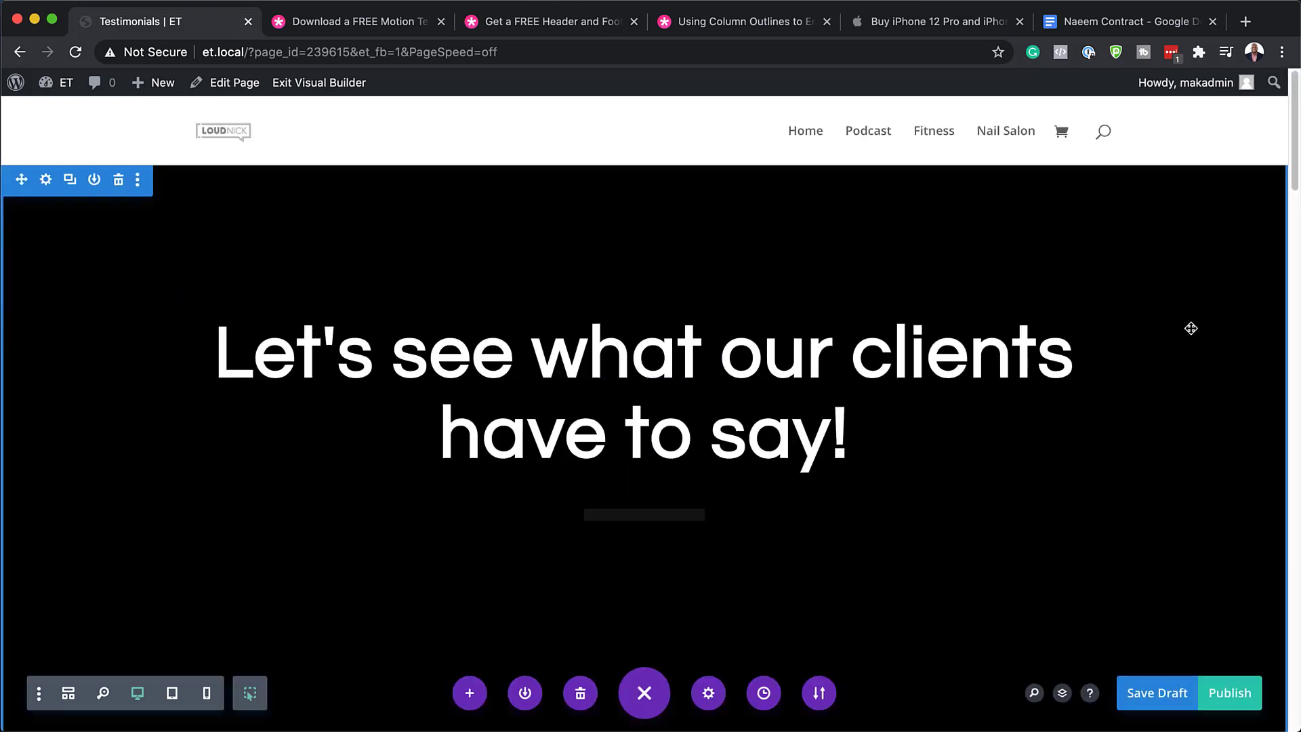
scroll(1215, 339, down, 5)
scroll(1192, 327, down, 5)
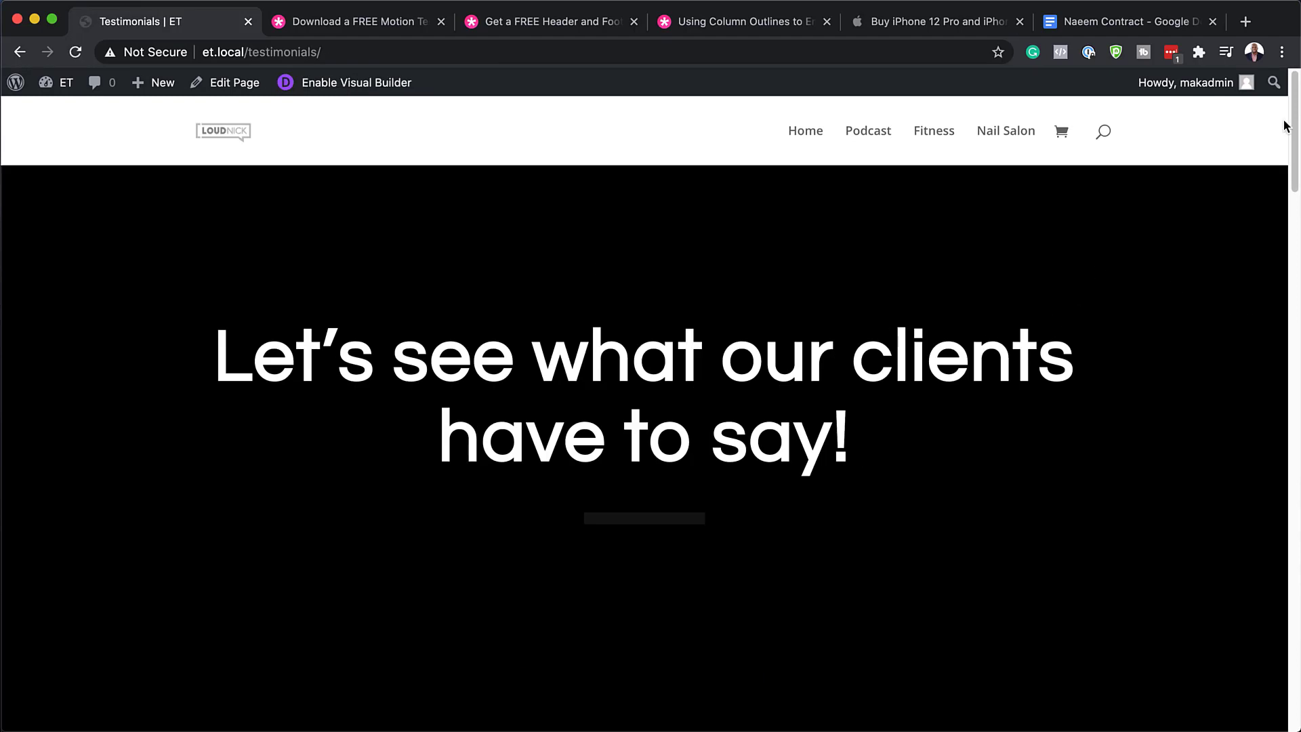
Scroll through the live Testimonials page, then enable the Visual Builder from the top.
drag(1294, 115, 1261, 685)
drag(1278, 640, 1272, 89)
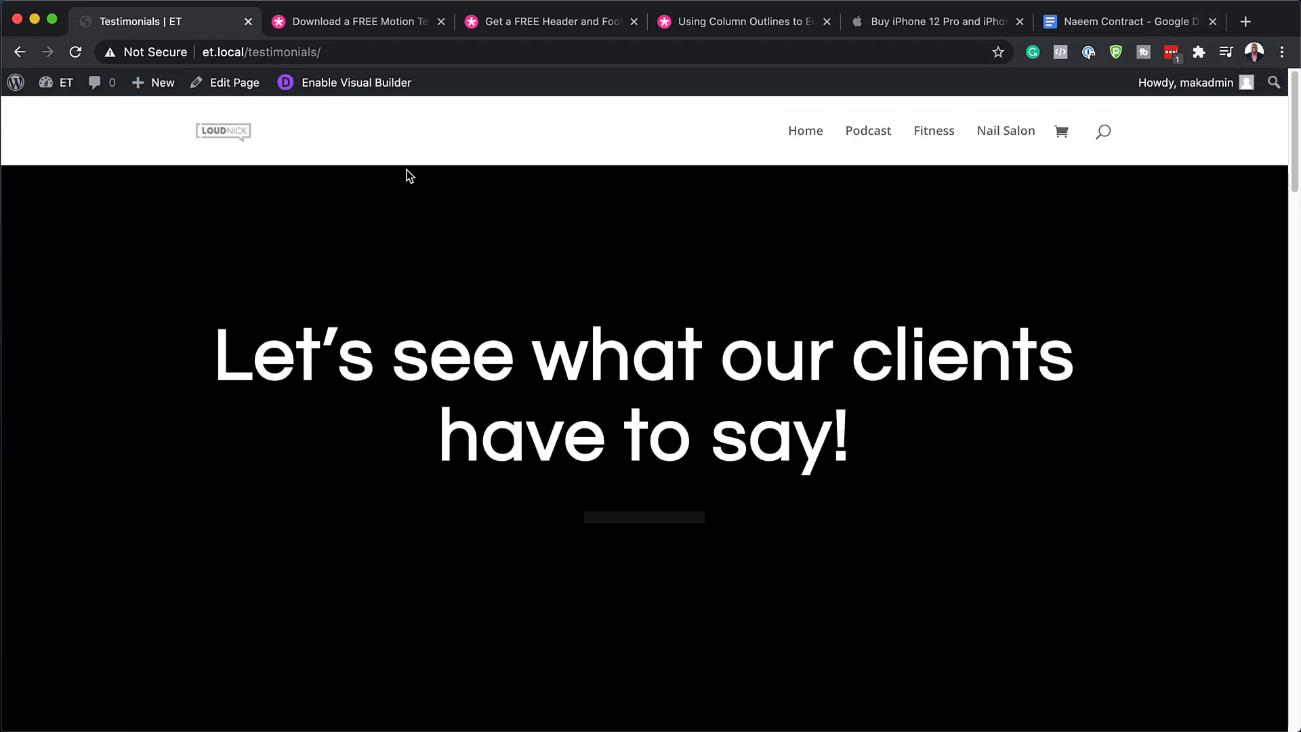
click(333, 94)
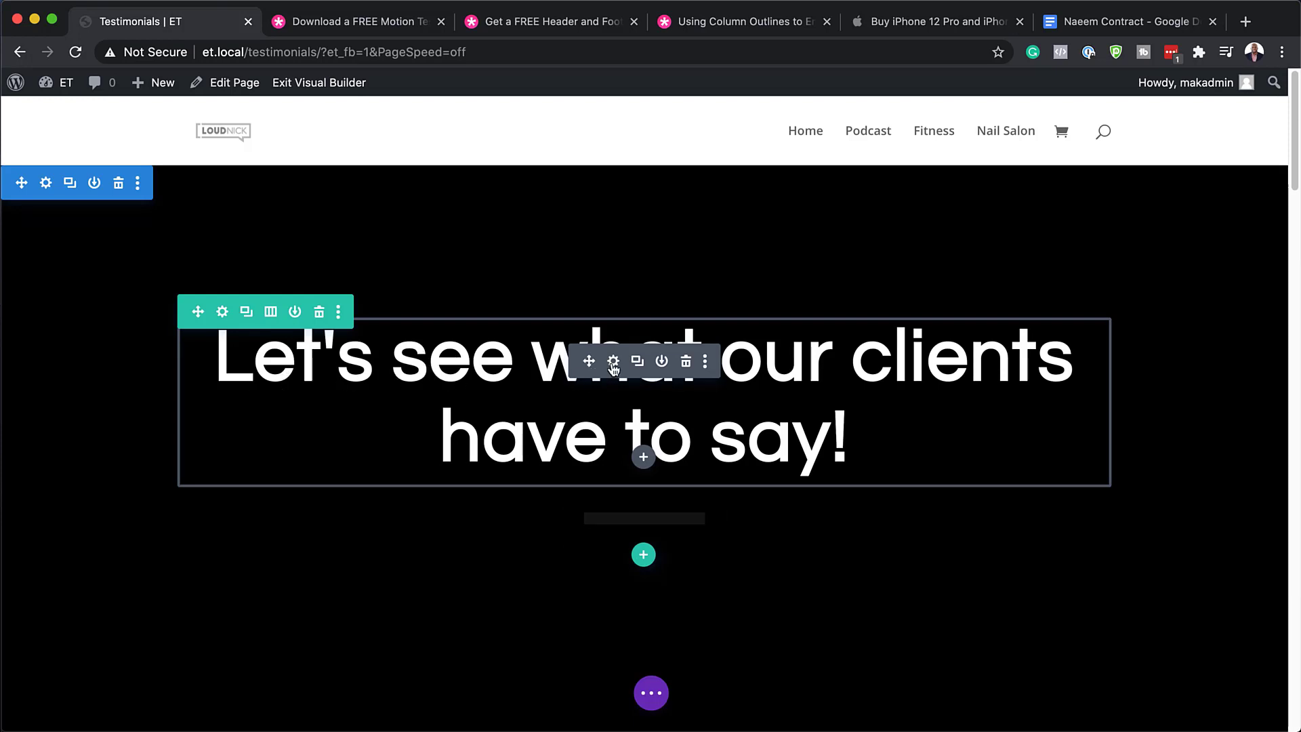
Reduce the heading's H2 text size slightly and save the Text Settings.
click(614, 363)
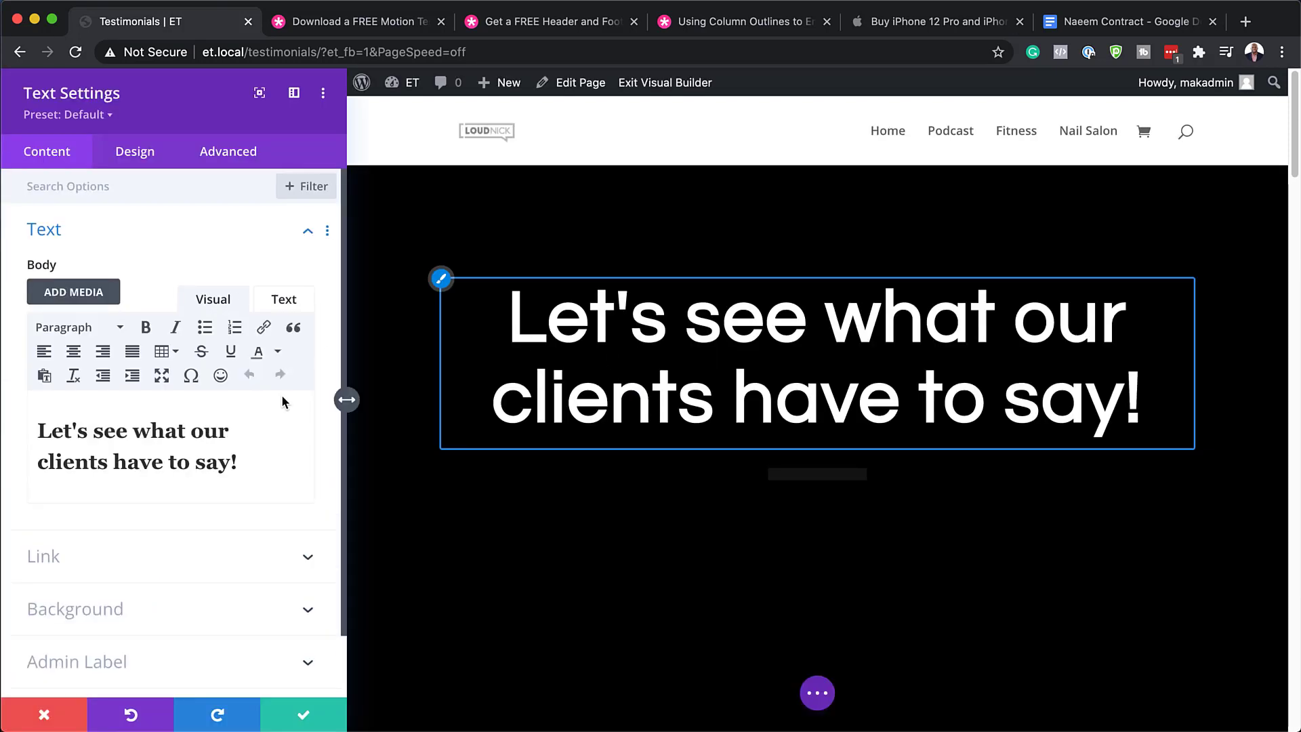
click(143, 158)
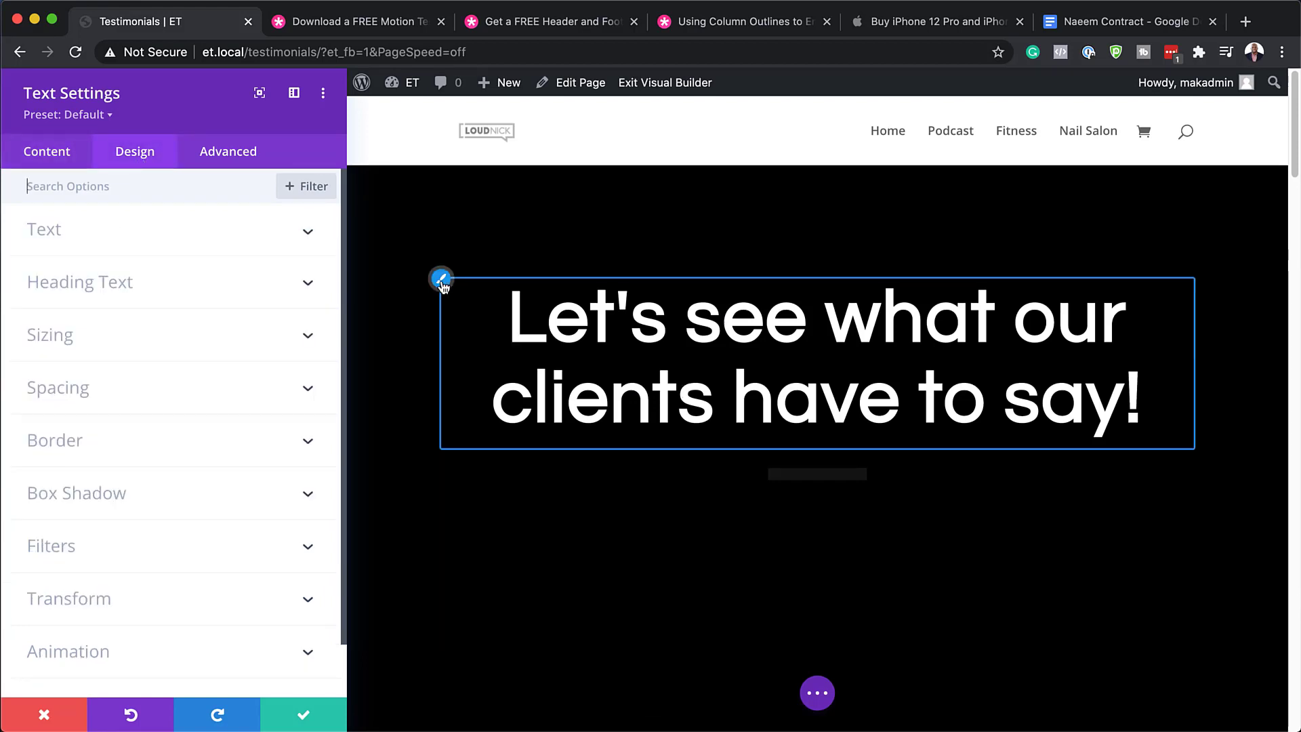
click(442, 280)
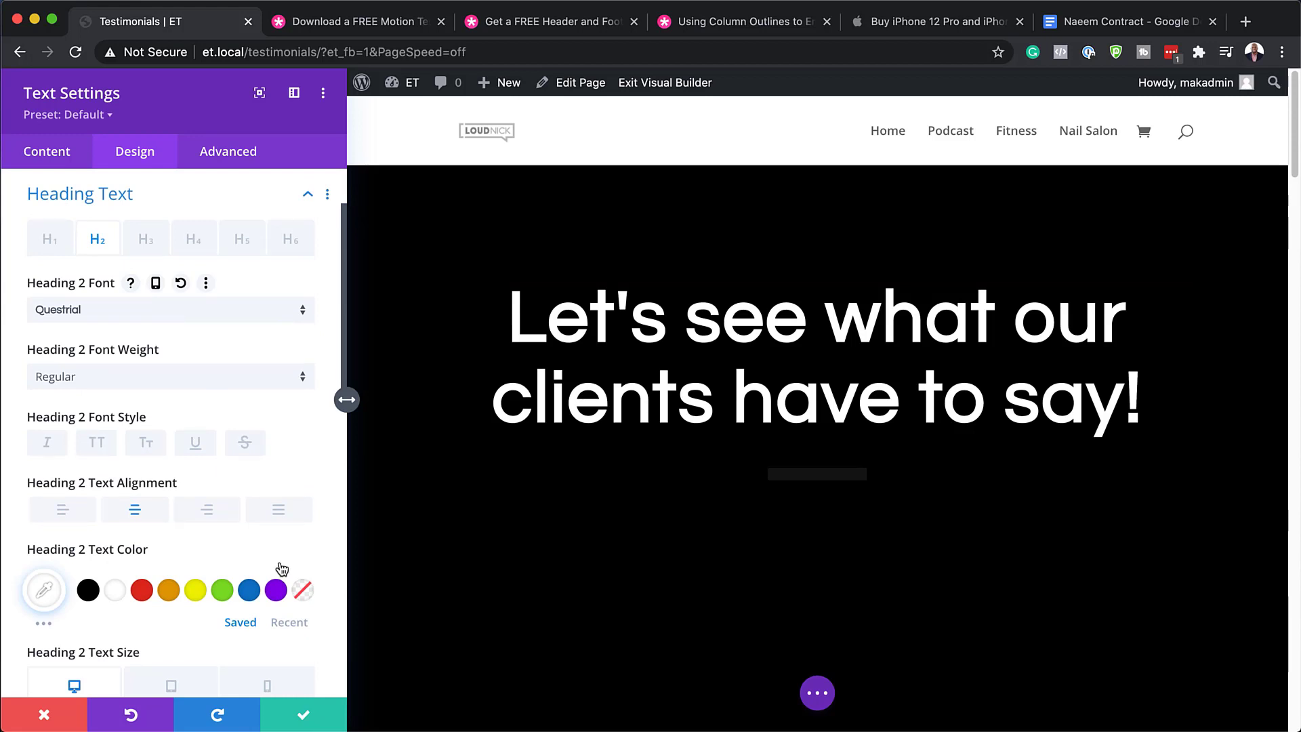
scroll(280, 556, down, 2)
scroll(282, 566, down, 3)
drag(179, 597, 153, 599)
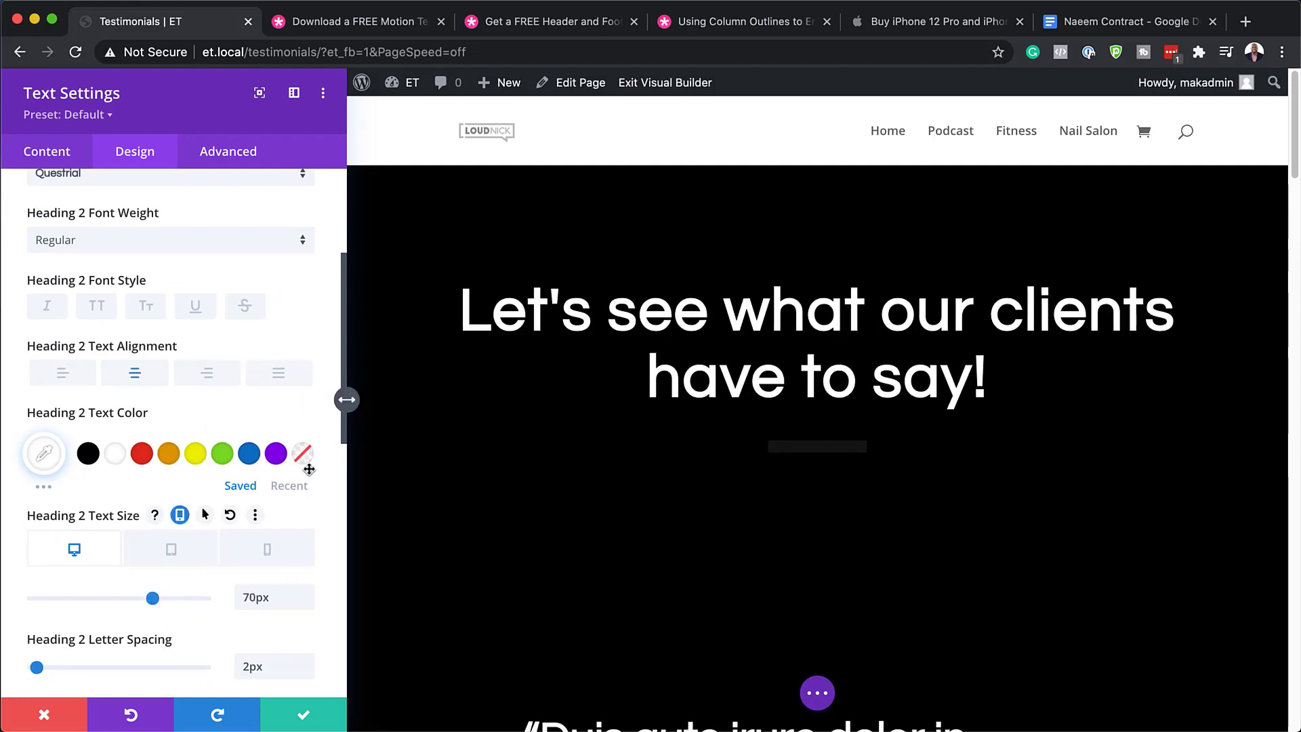
click(305, 719)
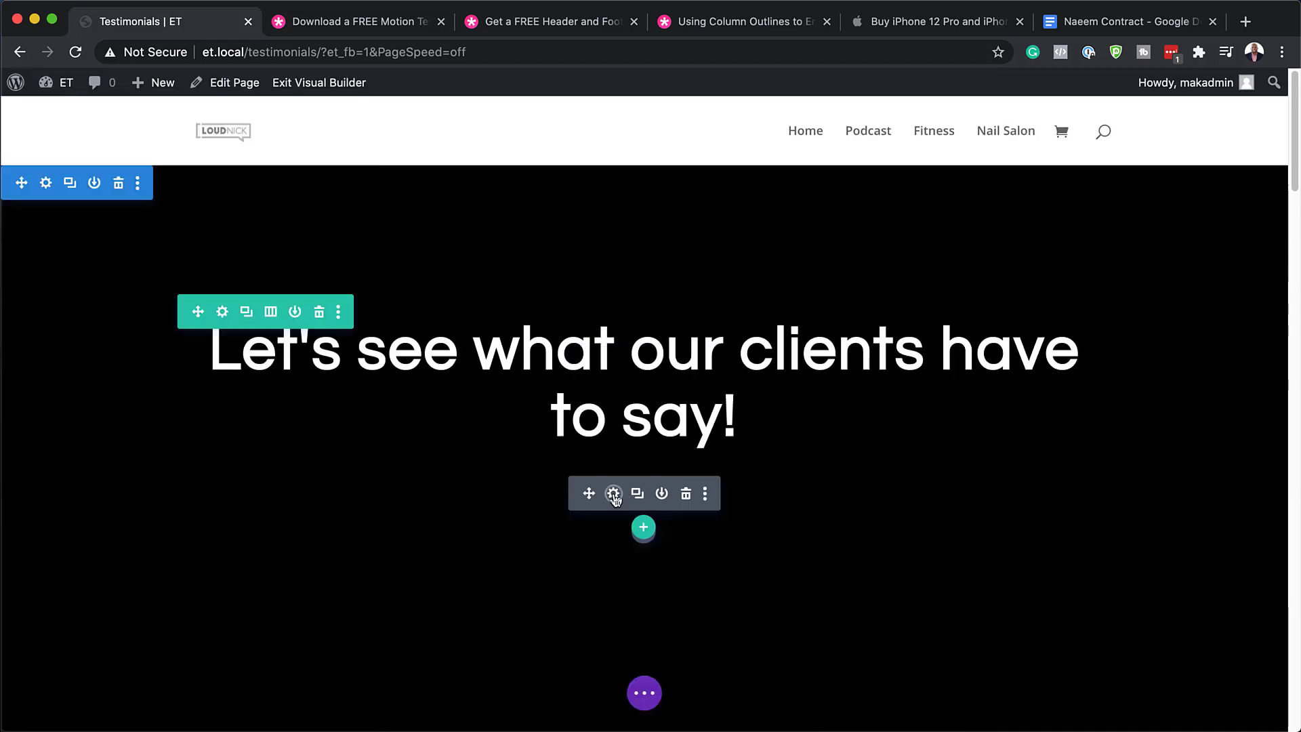
Set the divider's line color to orange #e09900 and save.
click(612, 494)
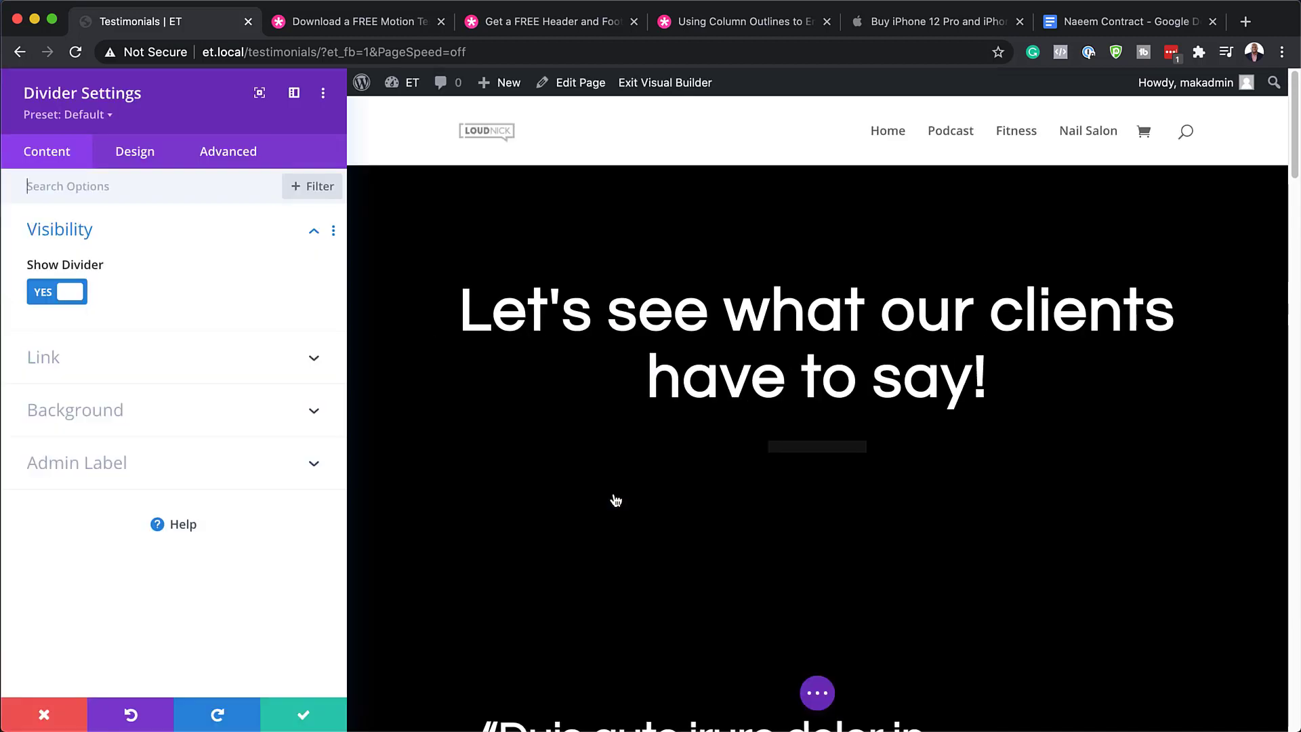
click(145, 156)
click(71, 236)
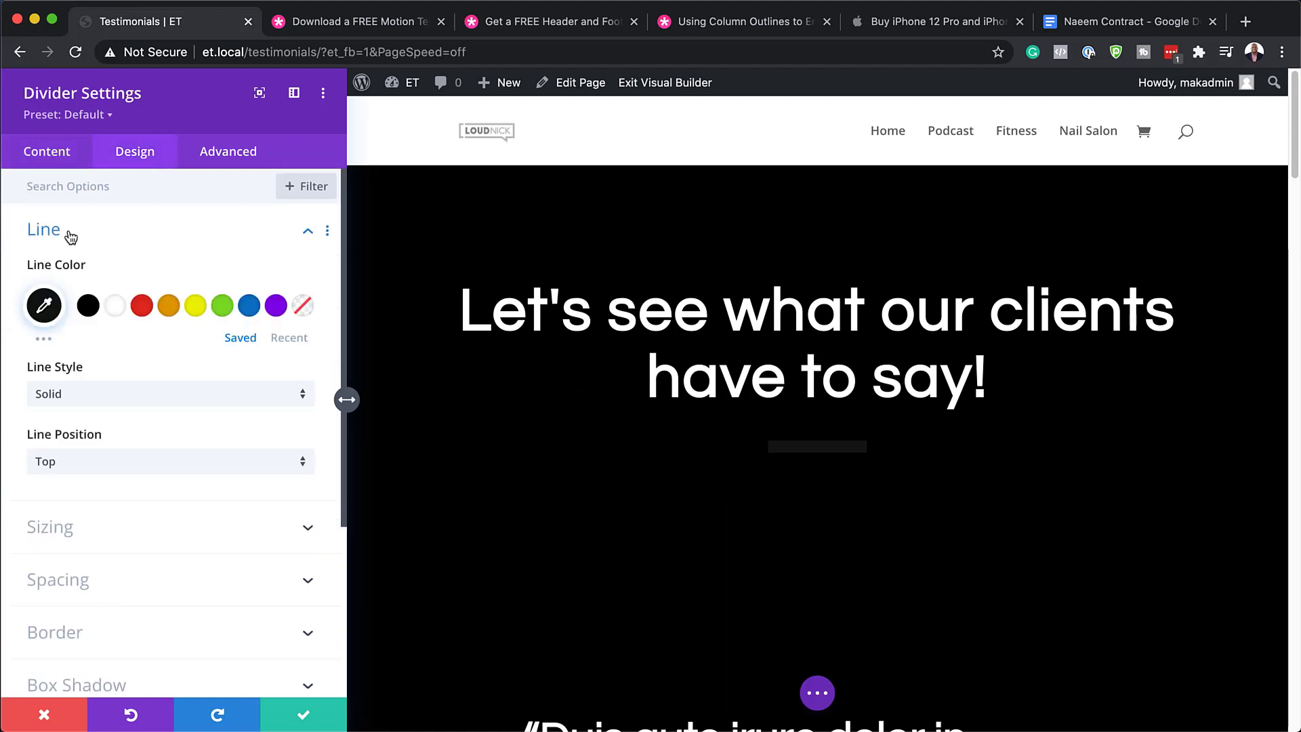
click(167, 306)
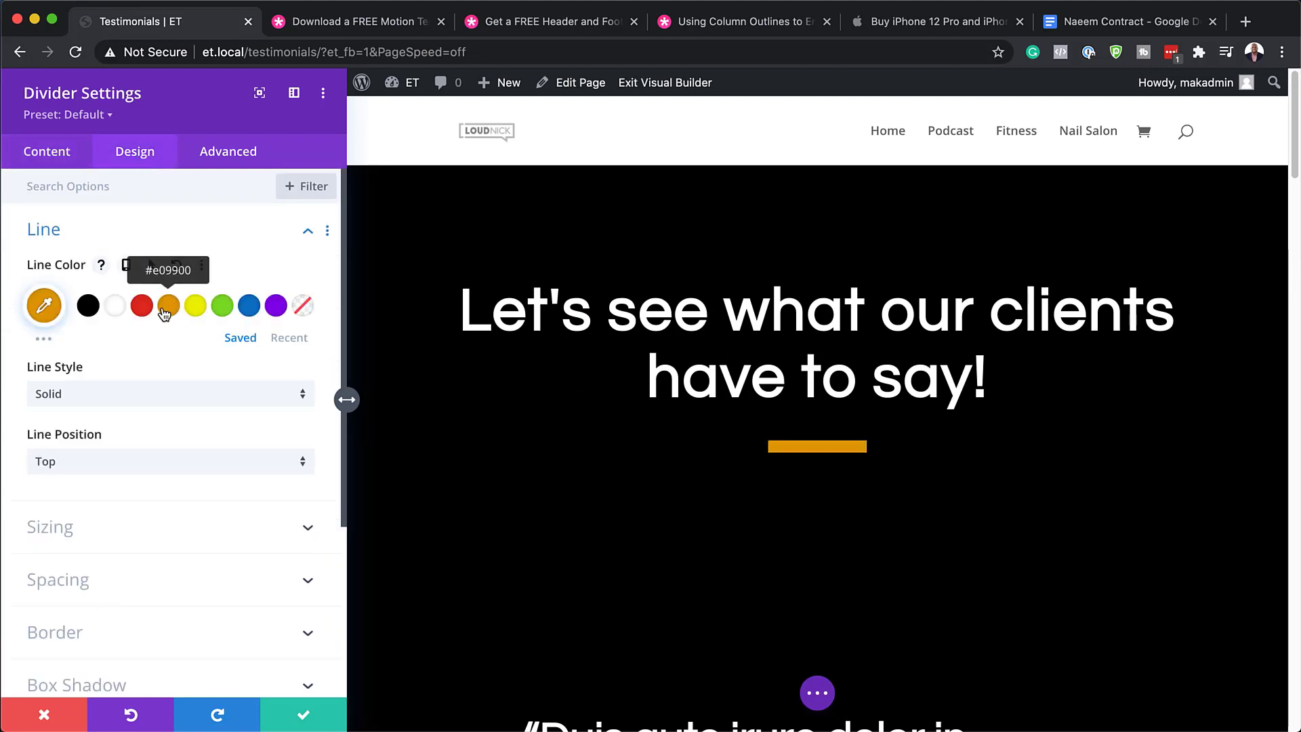
click(223, 308)
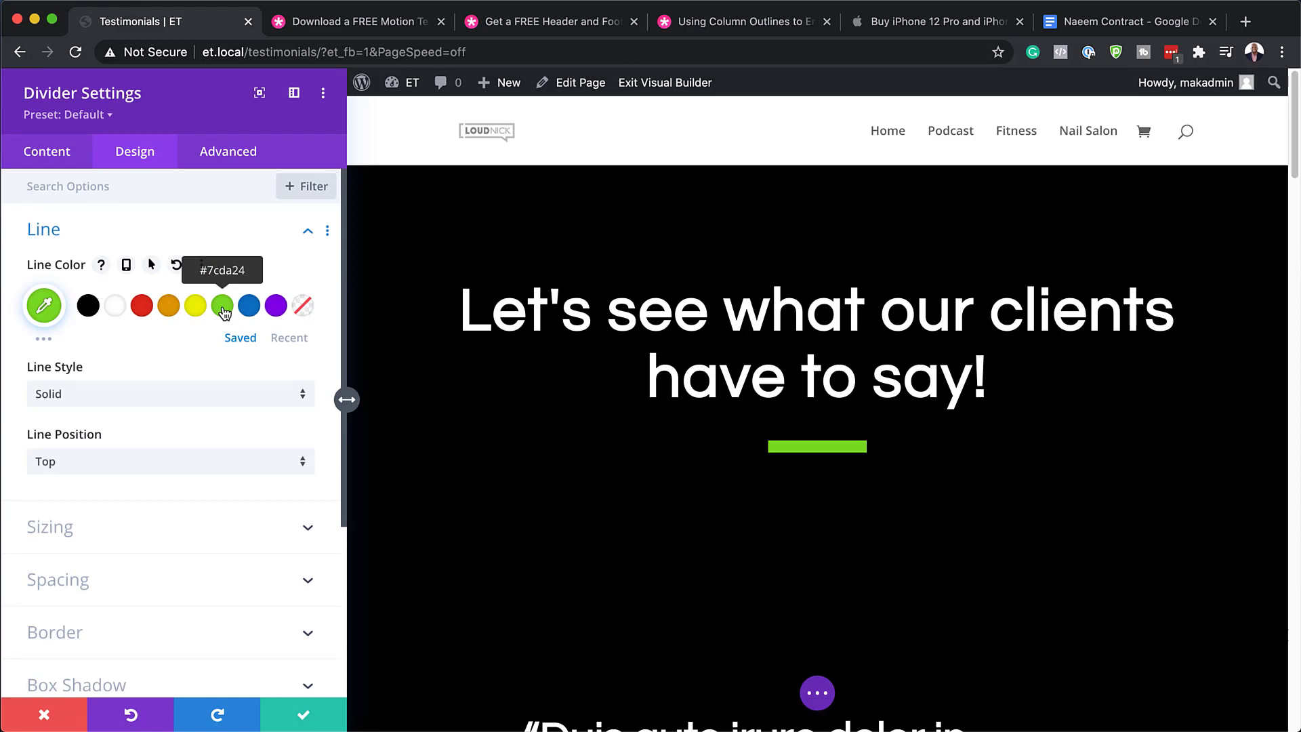
click(167, 308)
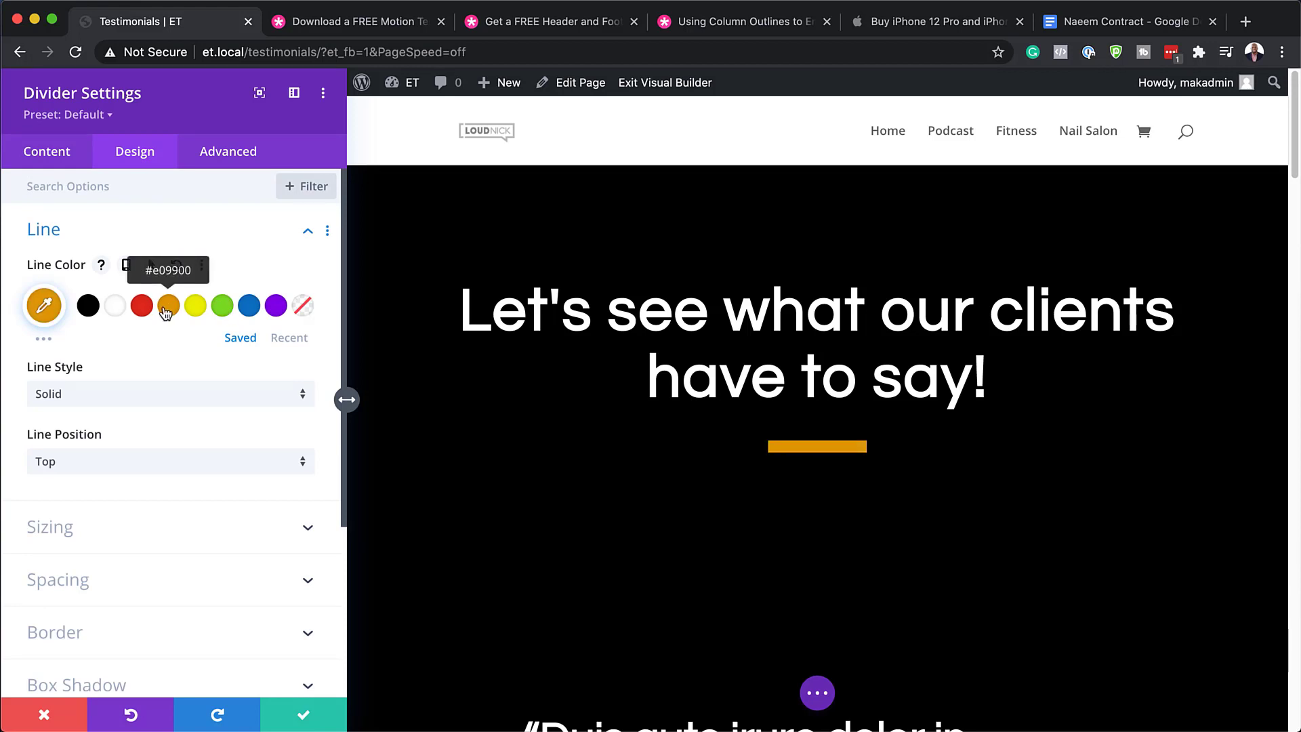
click(306, 711)
scroll(435, 441, down, 2)
Open the first testimonial quote's Text Settings and select the end of its 'Duis aute irure dolor…' text.
scroll(469, 465, down, 4)
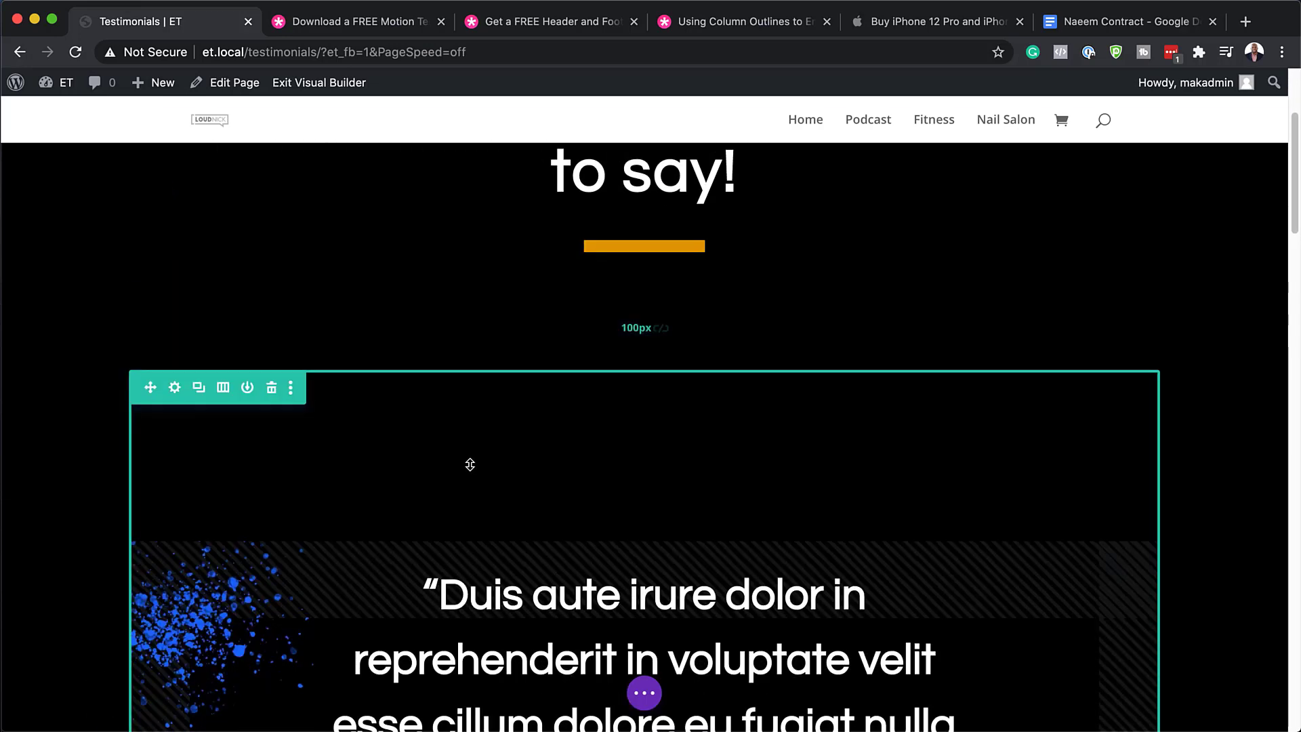
scroll(470, 465, down, 6)
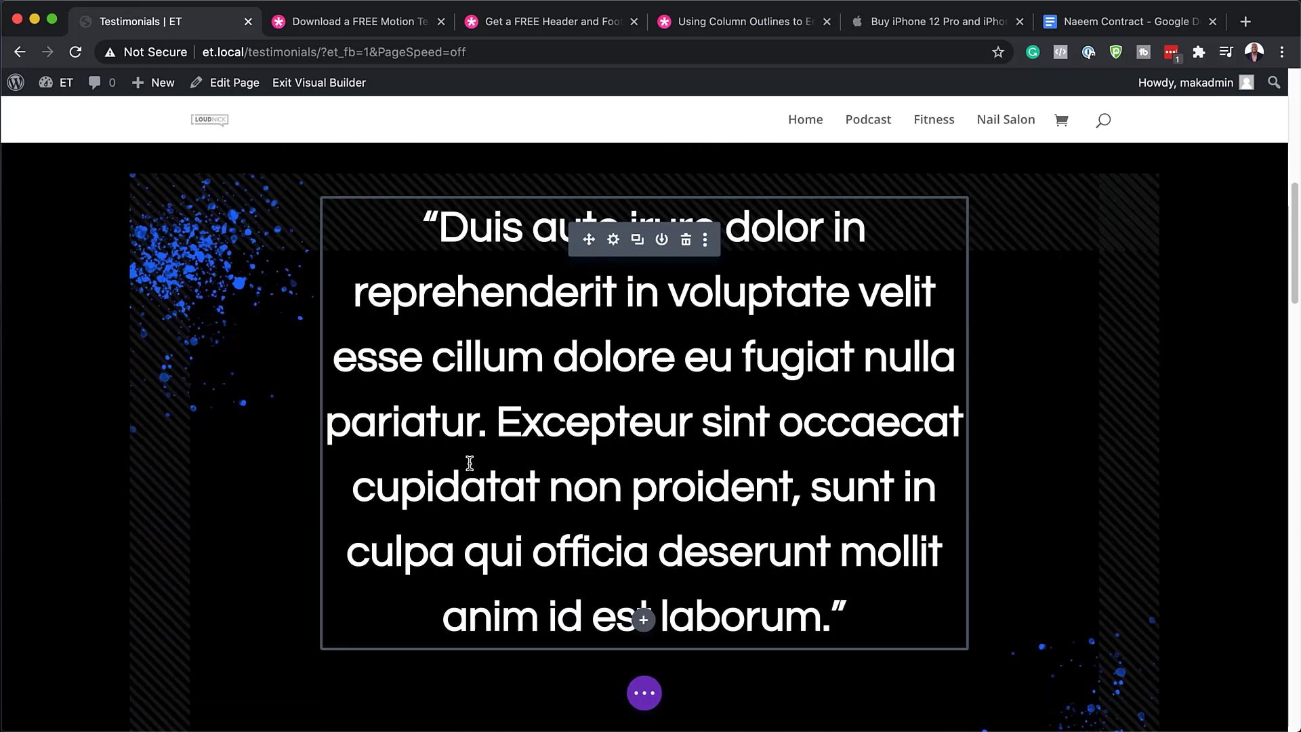
scroll(555, 438, up, 2)
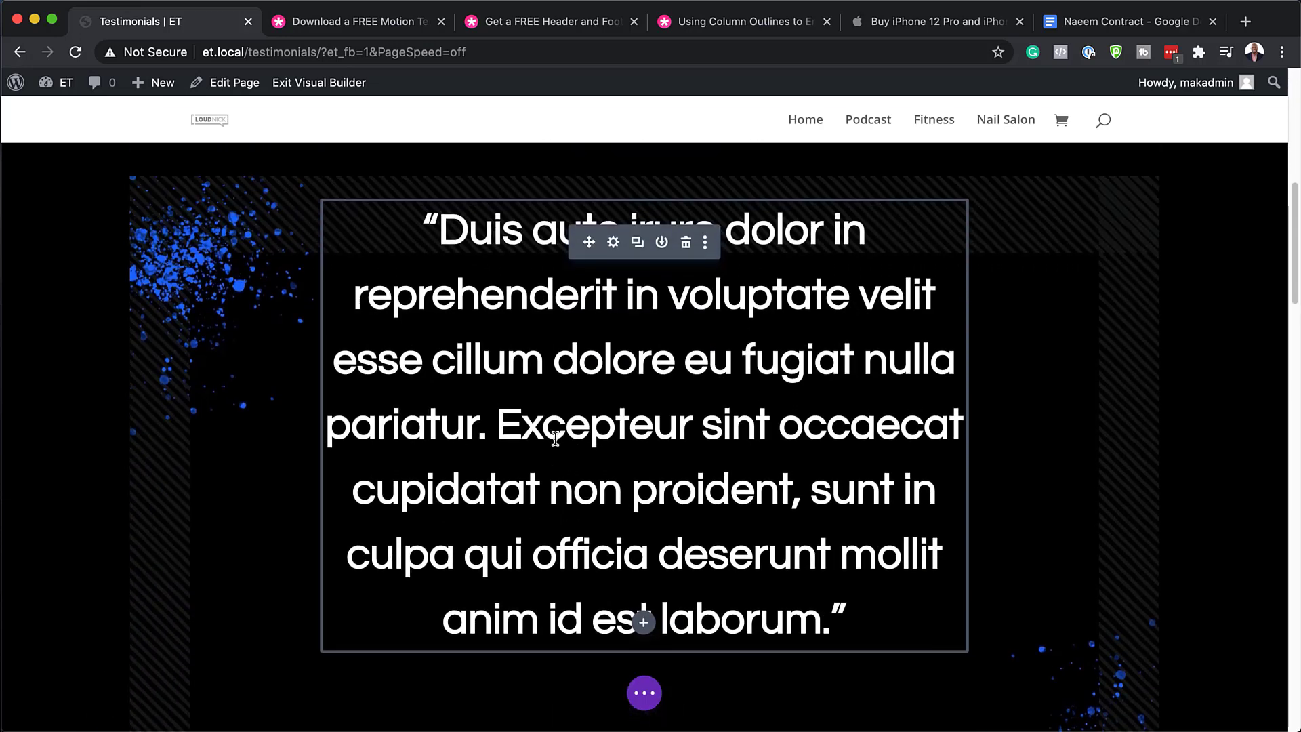
click(614, 243)
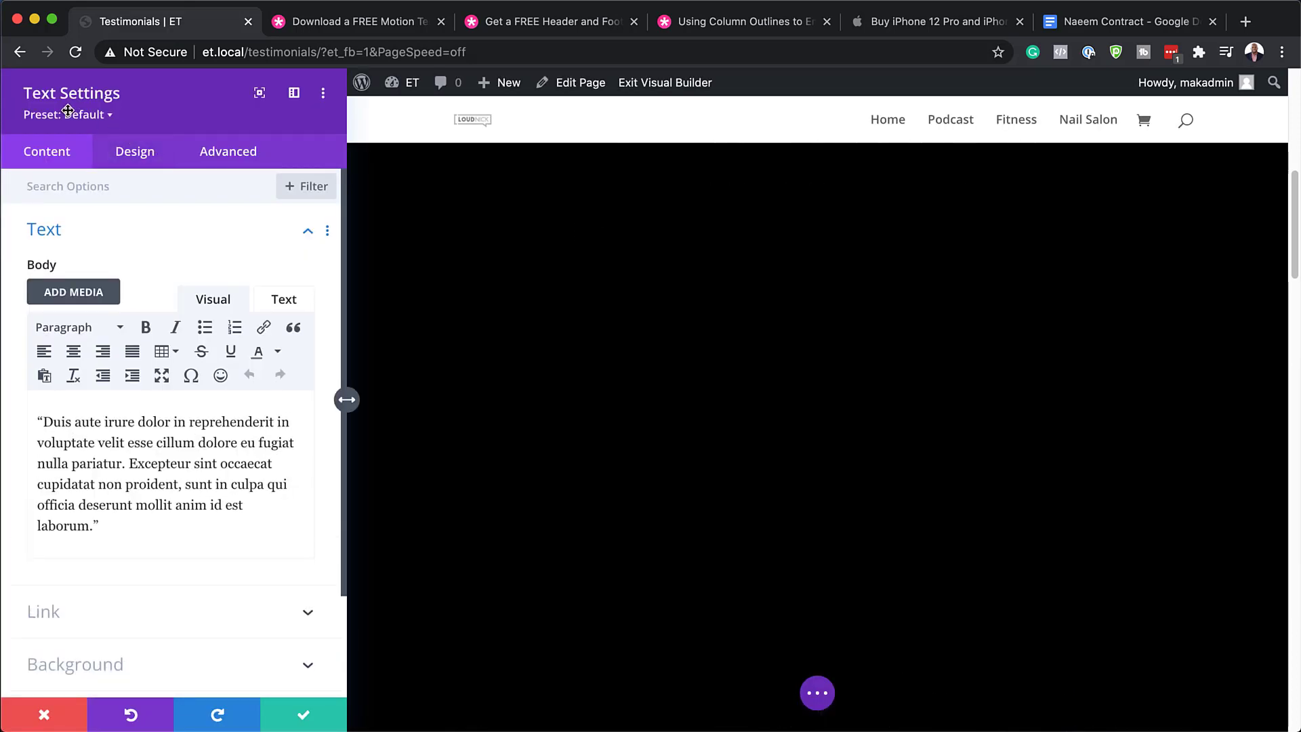
drag(101, 526, 17, 427)
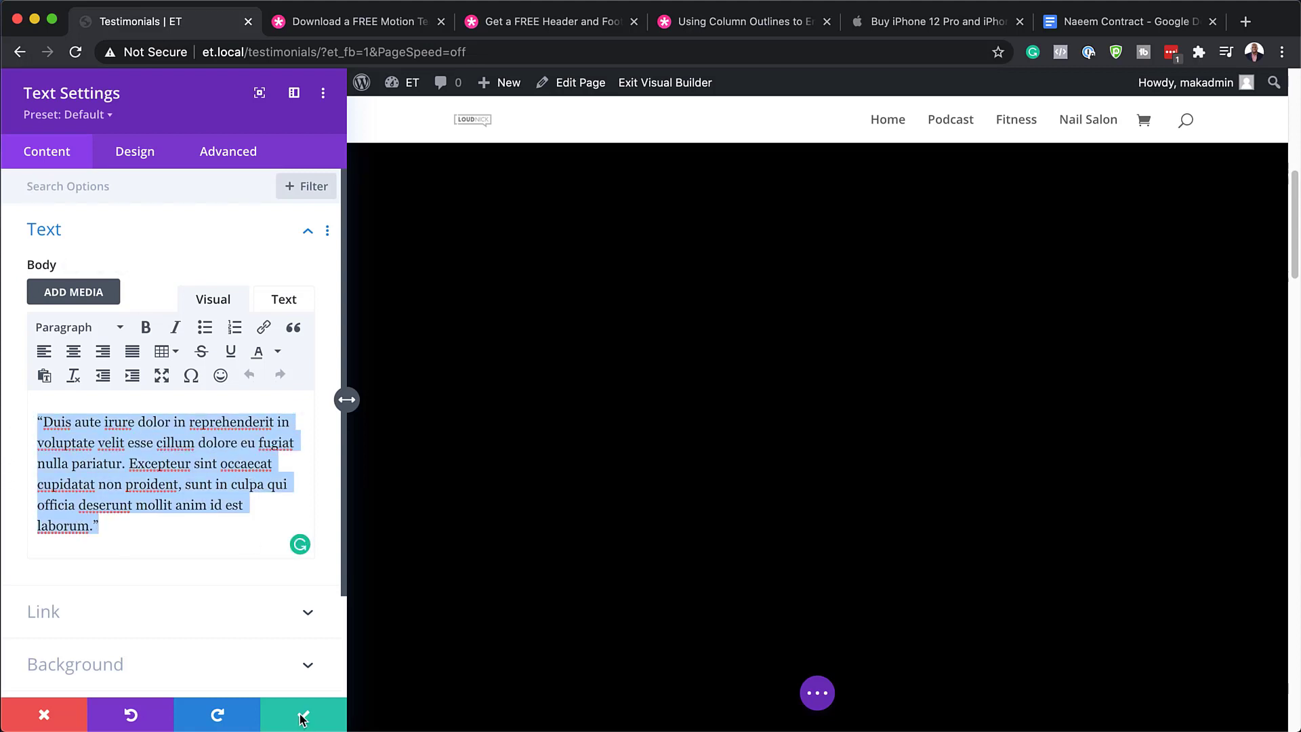
Cancel the quote's Text Settings without saving any changes.
click(57, 717)
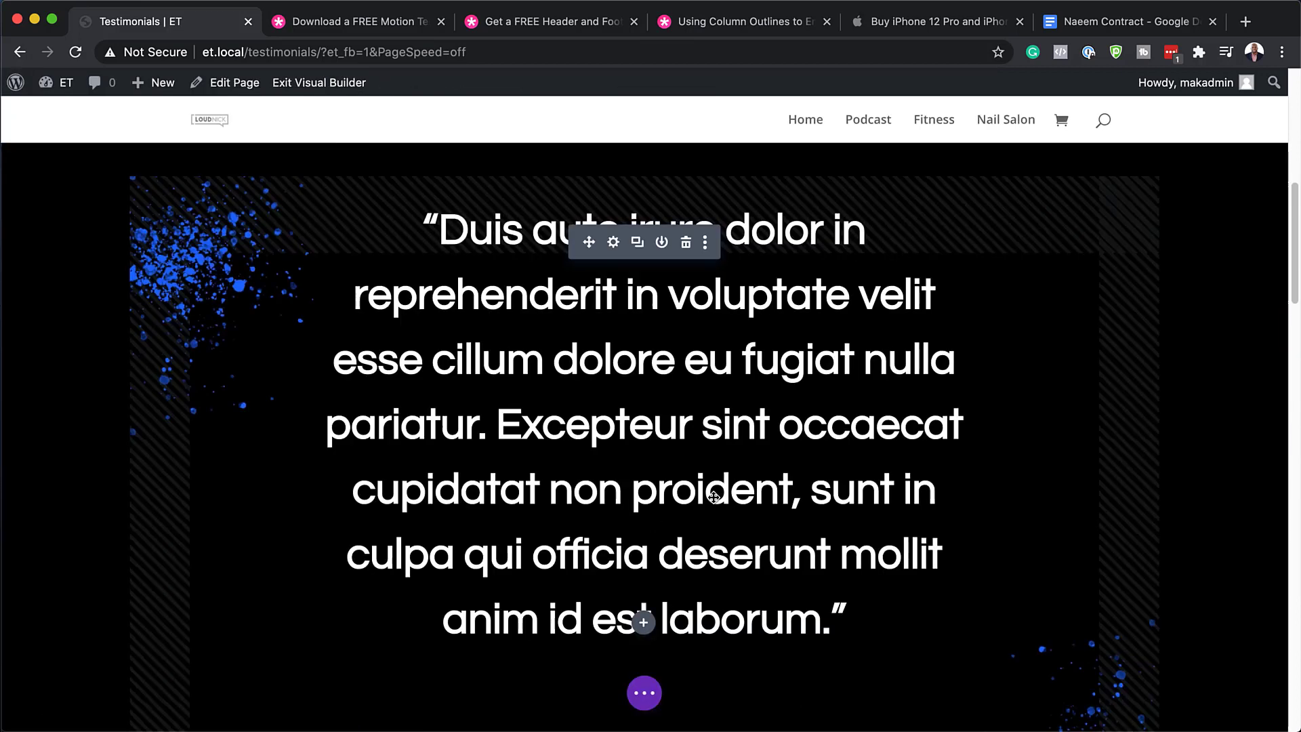
scroll(195, 346, up, 1)
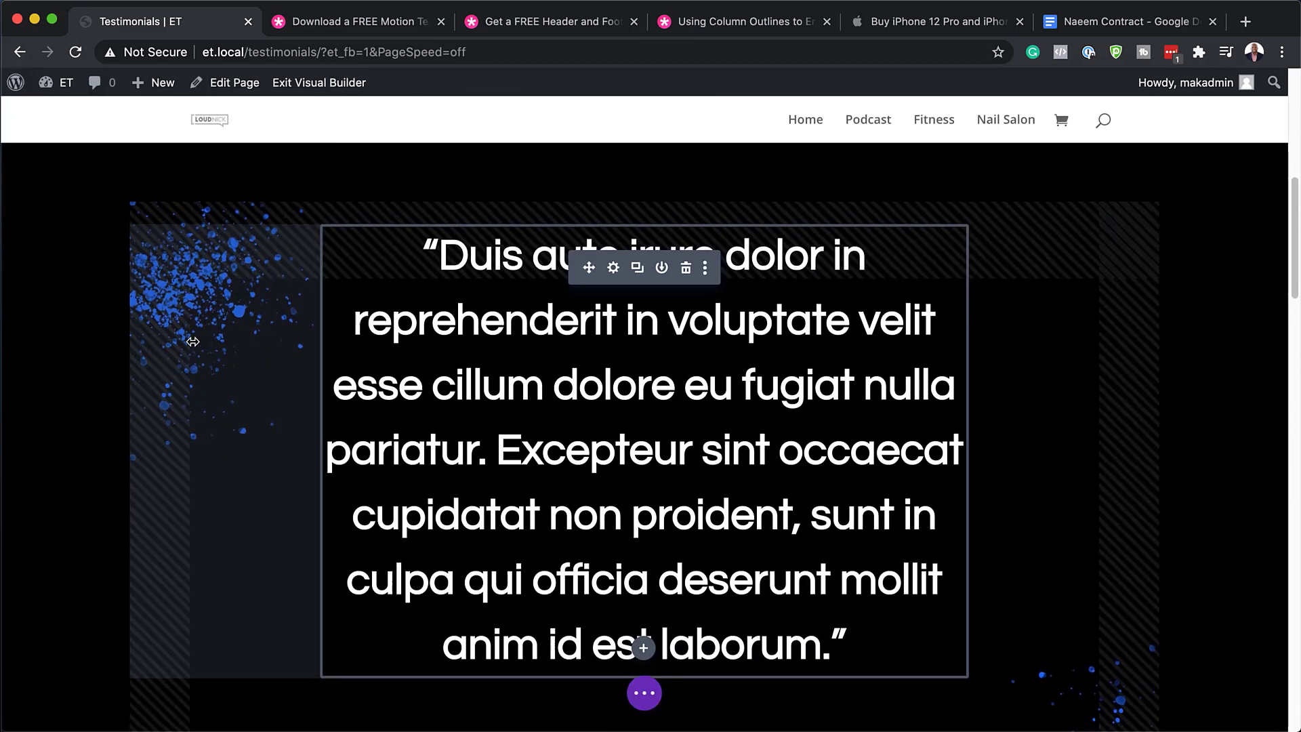
scroll(305, 305, up, 4)
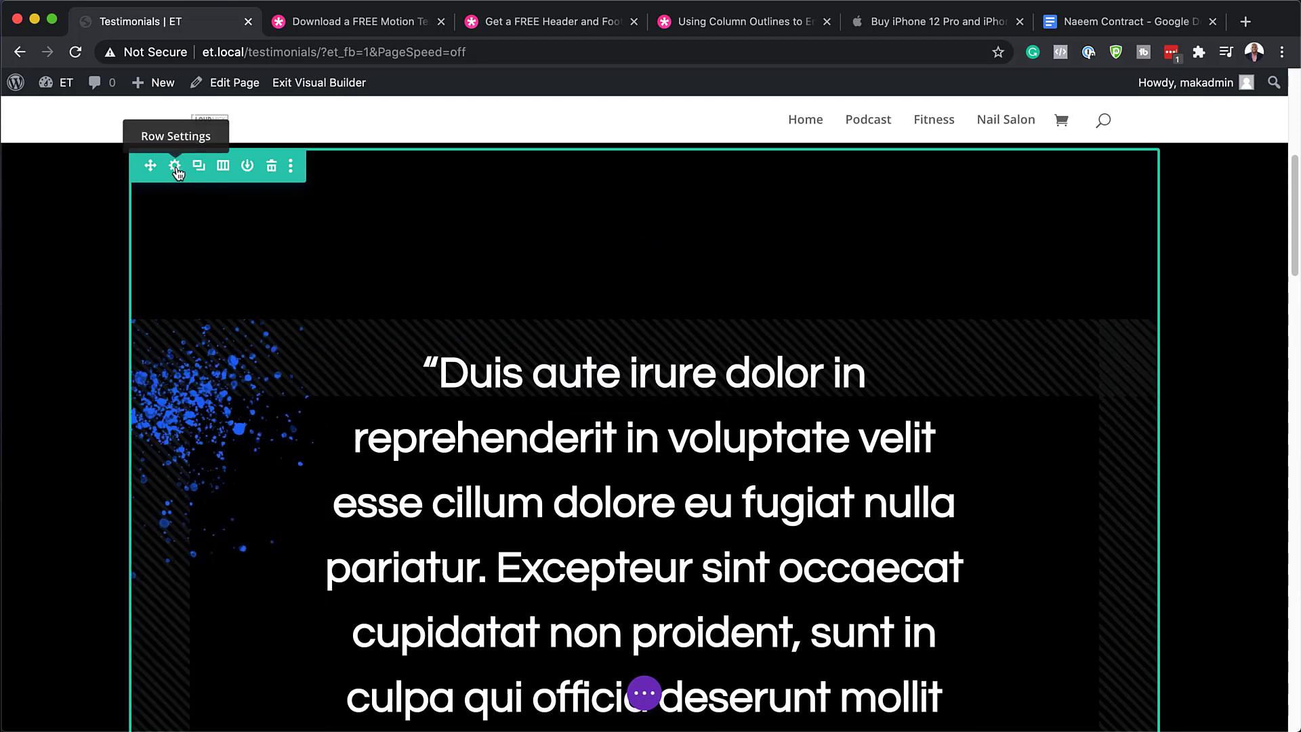
Inspect the testimonial row's Background settings, cancel, and scroll down to the author card.
click(176, 167)
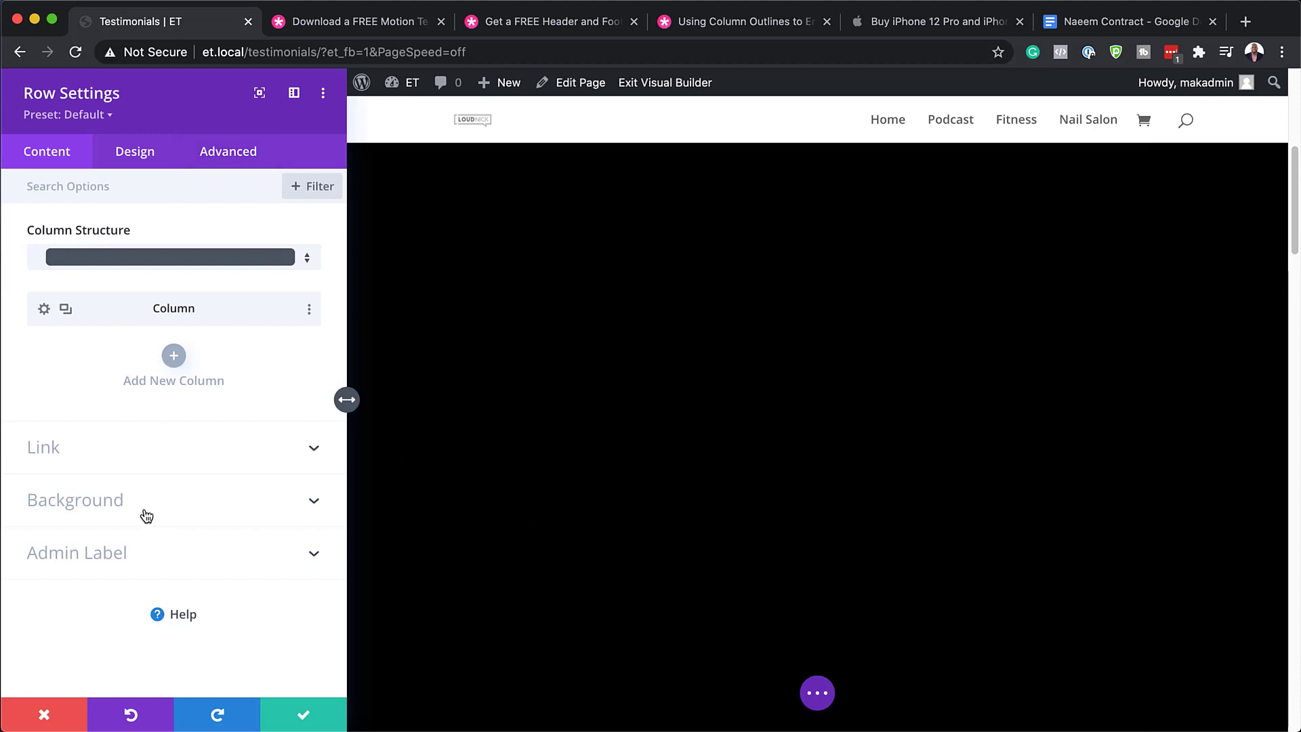
click(121, 506)
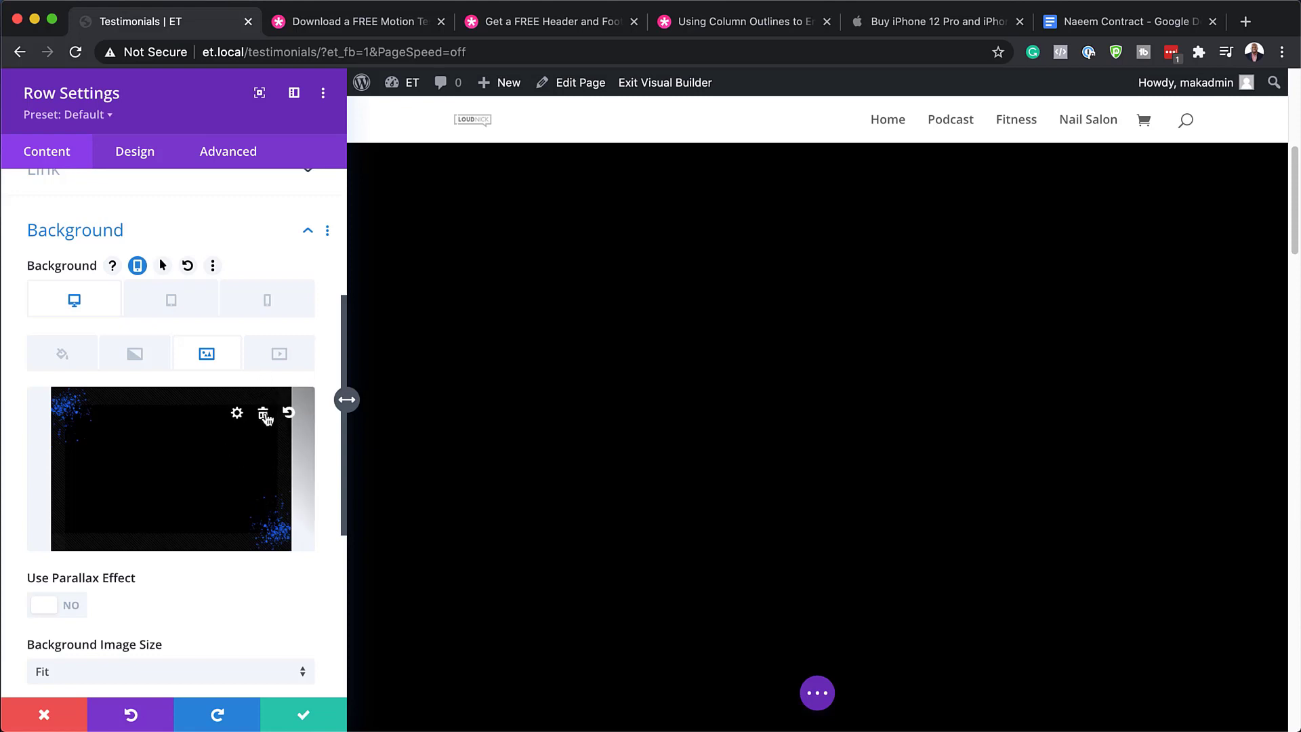
click(45, 711)
scroll(693, 420, down, 5)
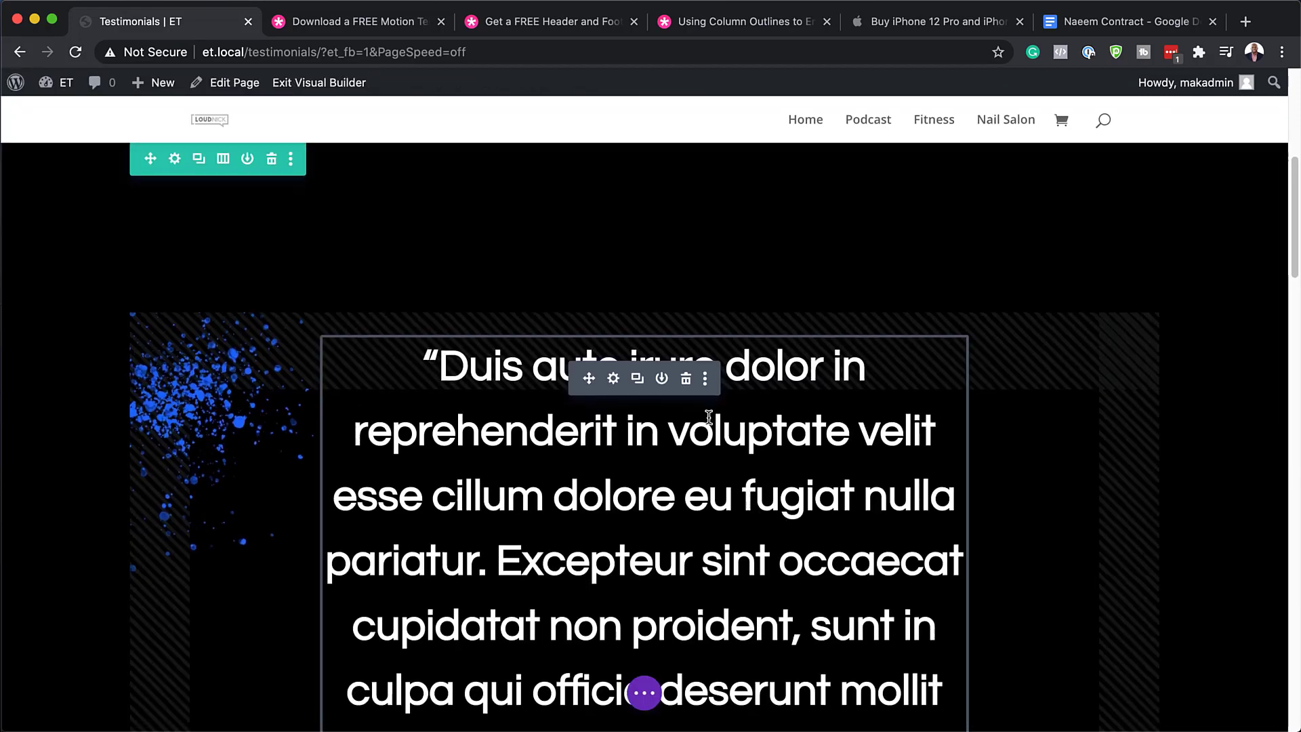
scroll(710, 416, down, 4)
mouse_move(573, 407)
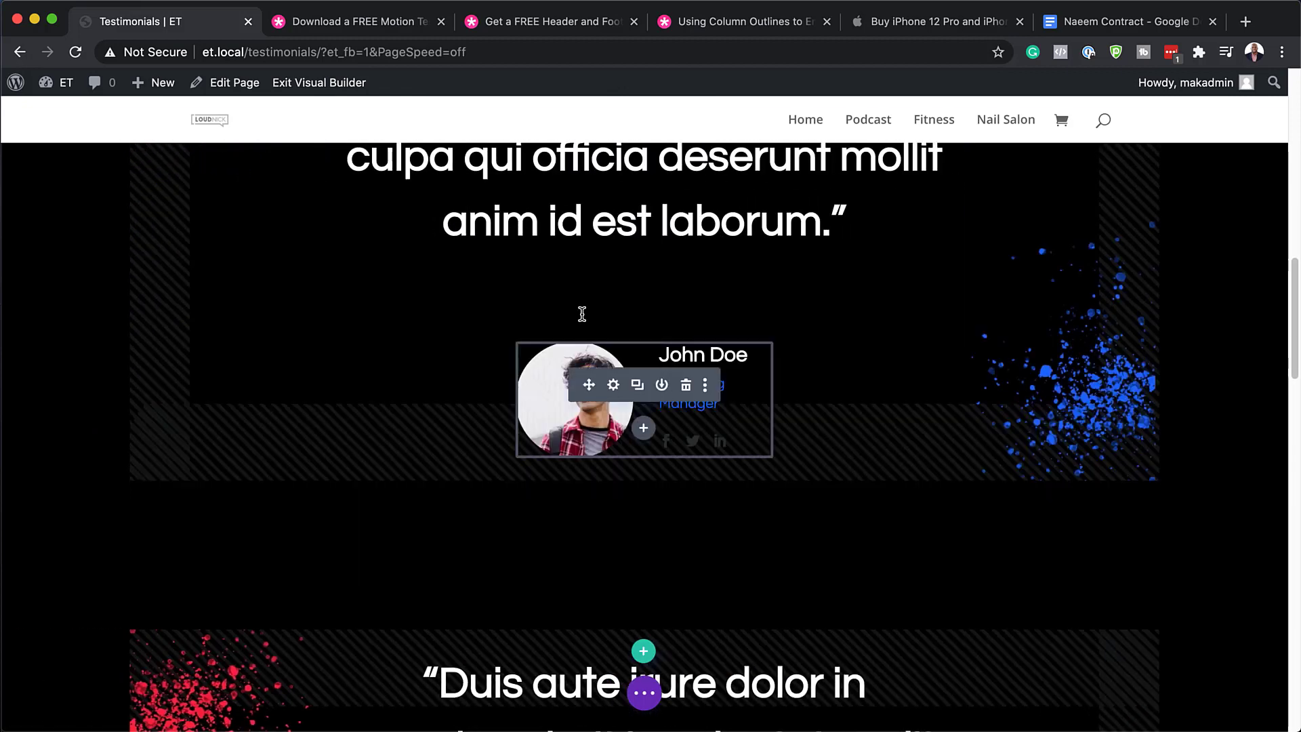
In the person module, change the first name and replace 'Marketing' with 'Video' in the position.
click(614, 386)
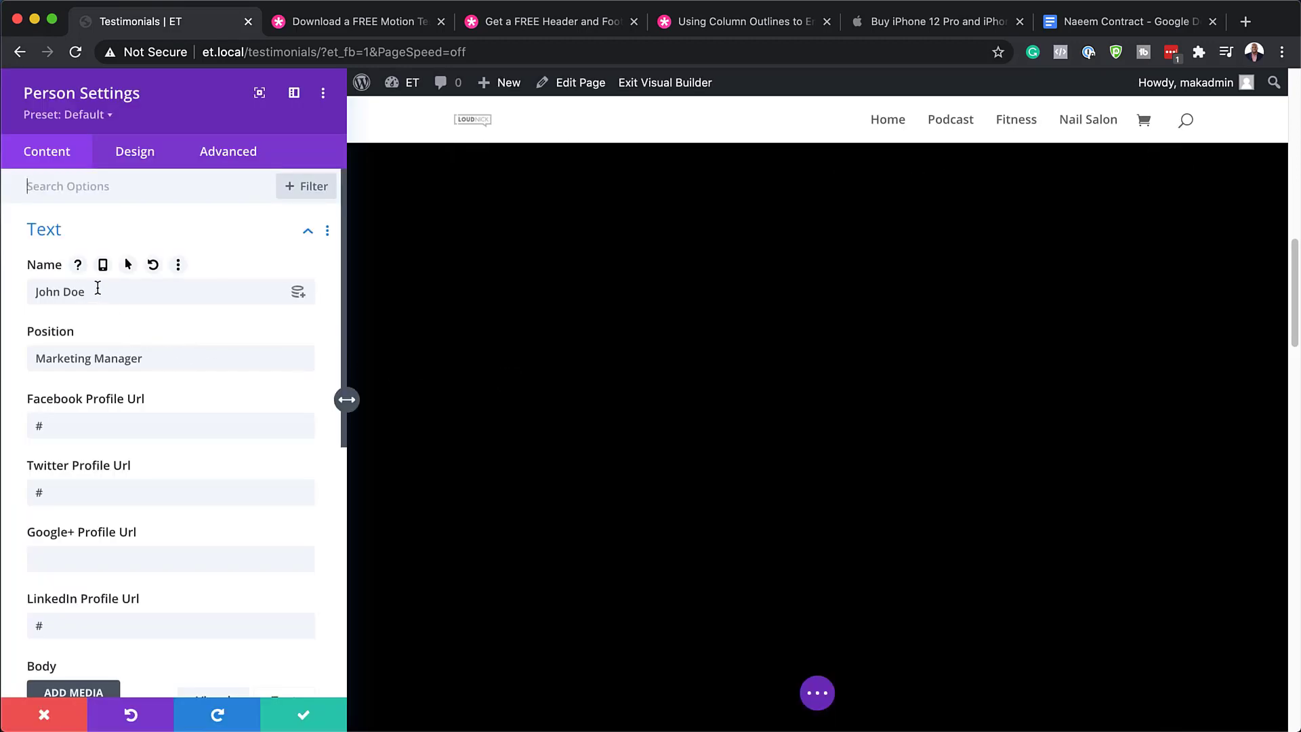
double_click(59, 292)
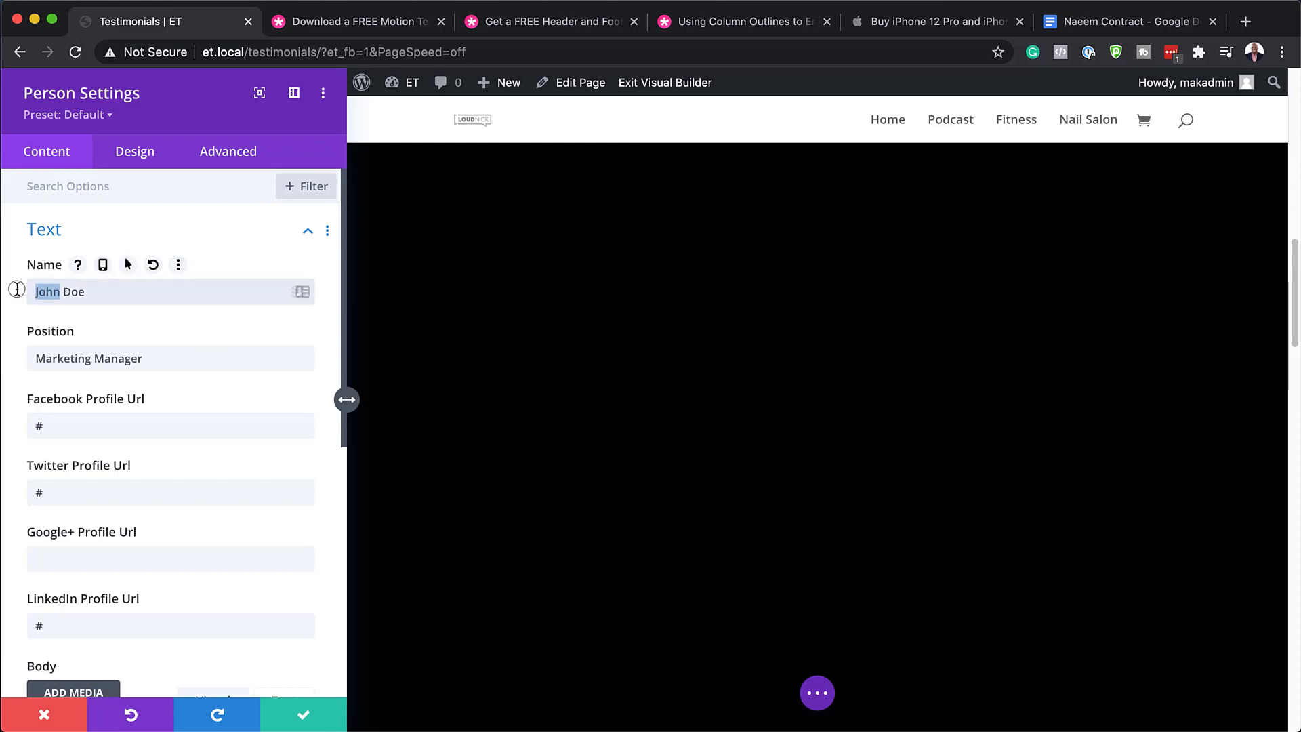
text(Mak)
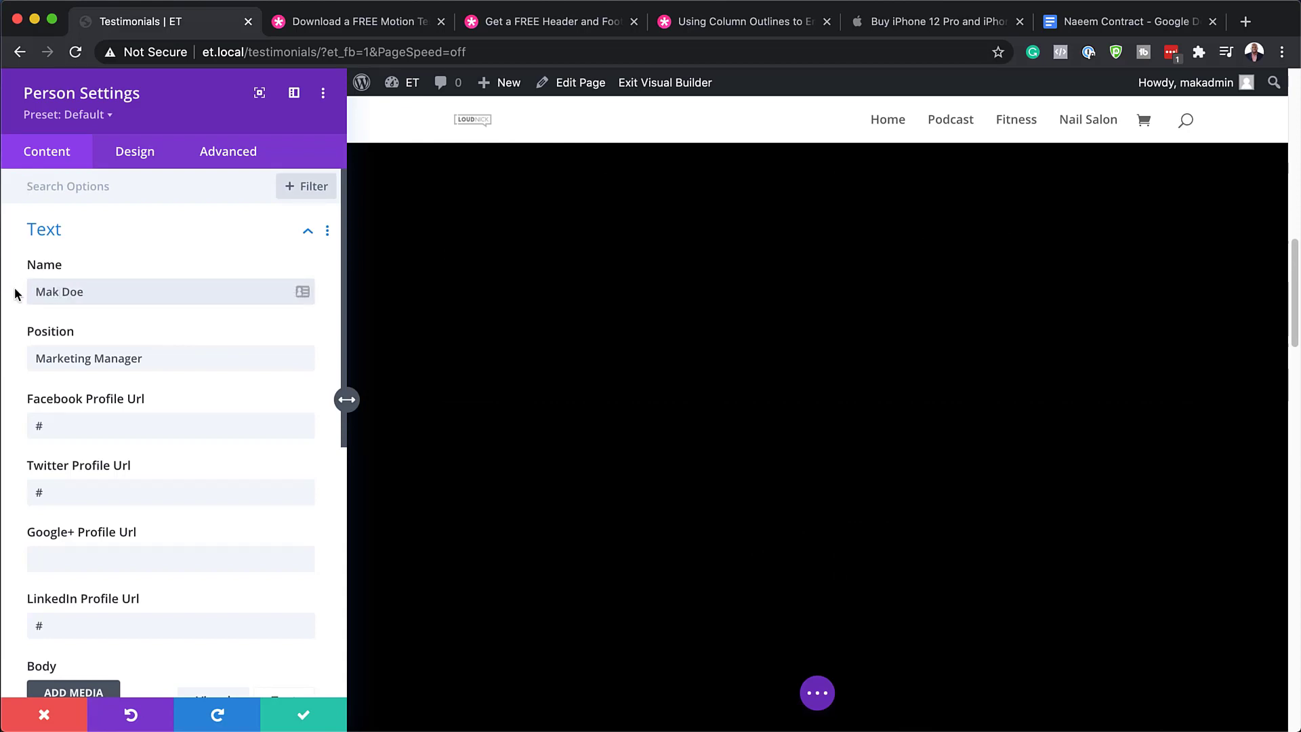
double_click(63, 358)
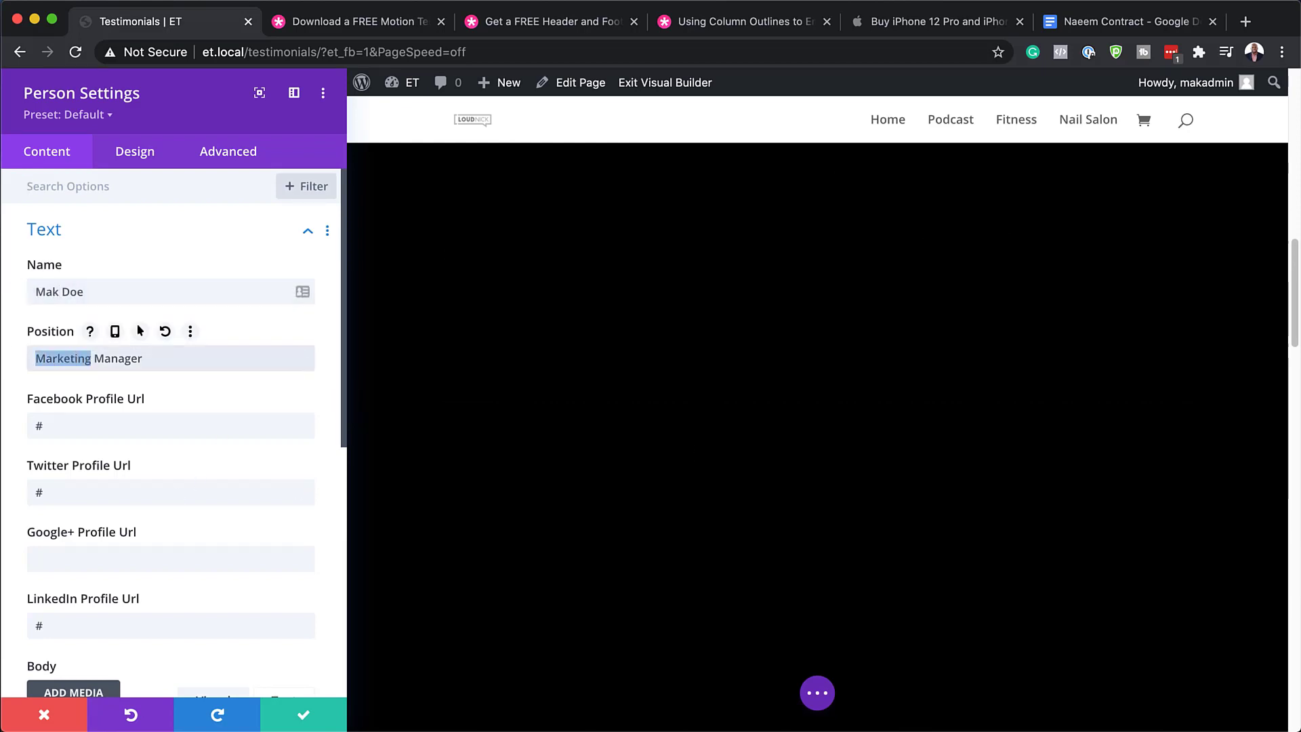
text(Video)
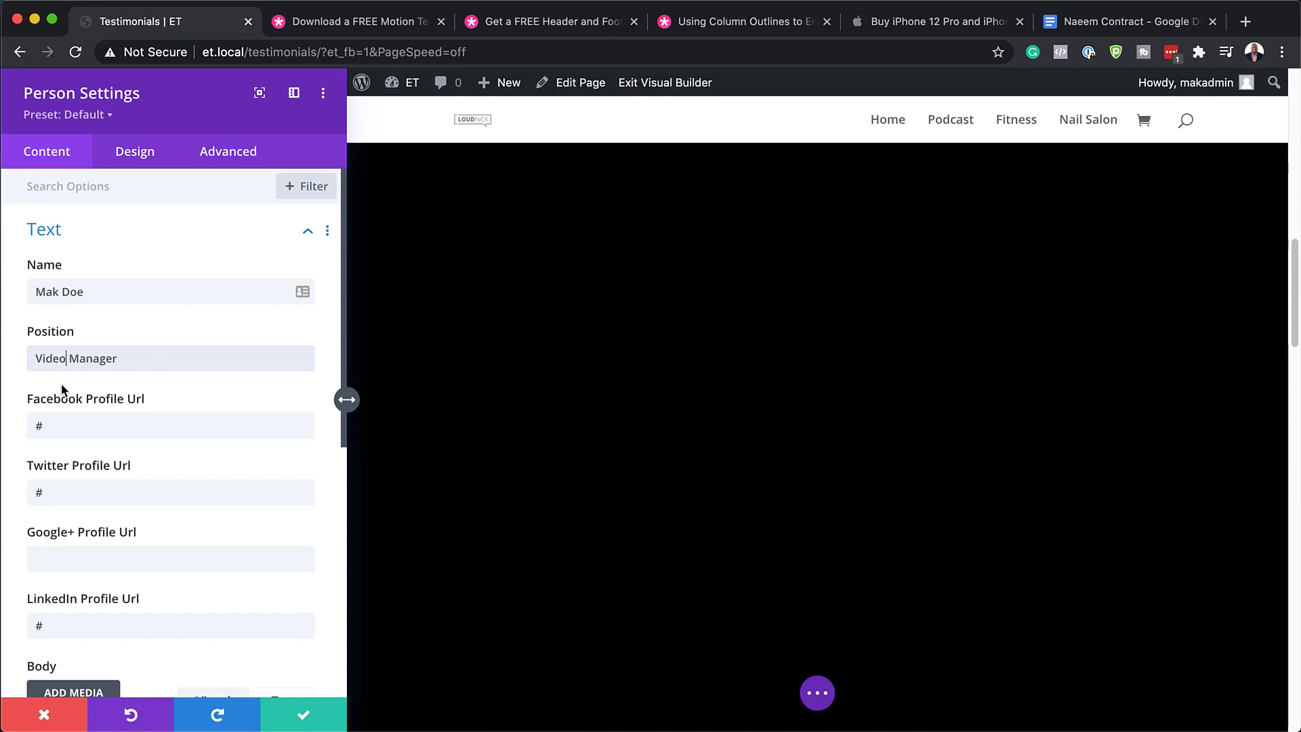
Expand the Image toggle below the Facebook URL and Body fields to reveal the portrait photo.
click(78, 426)
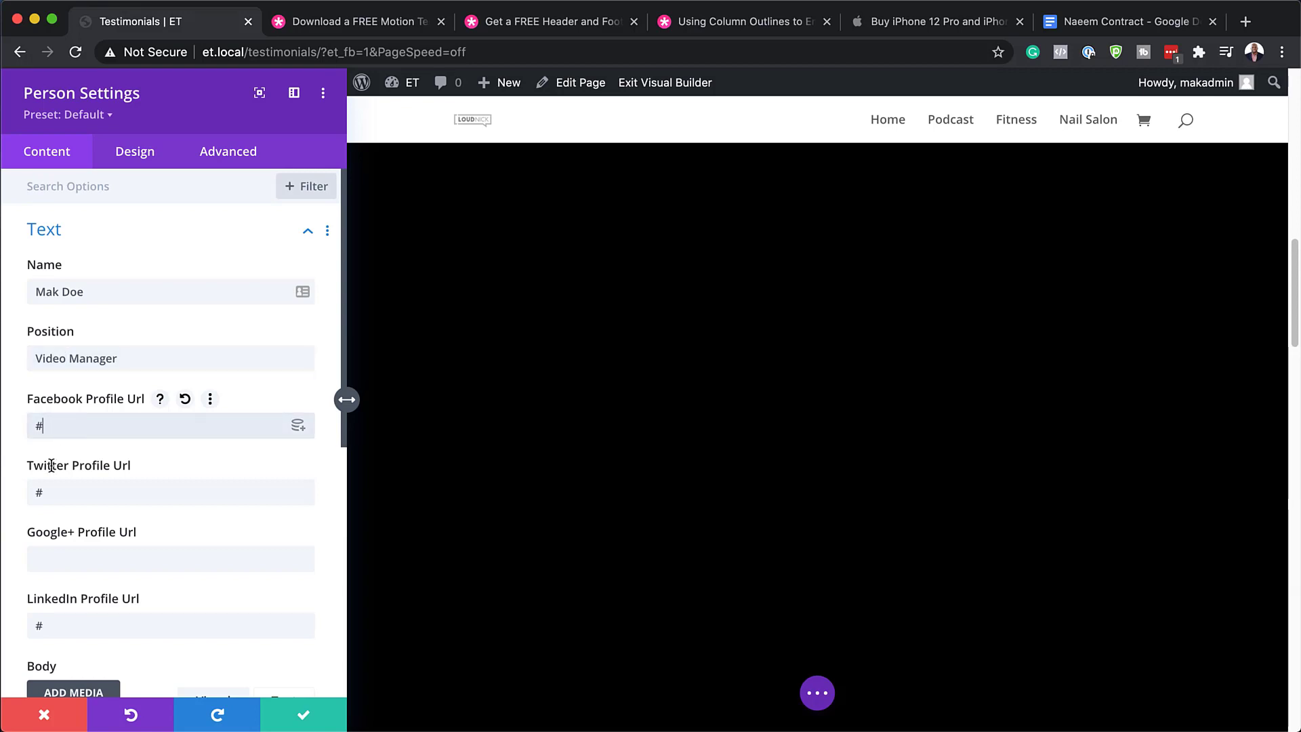
scroll(66, 540, down, 10)
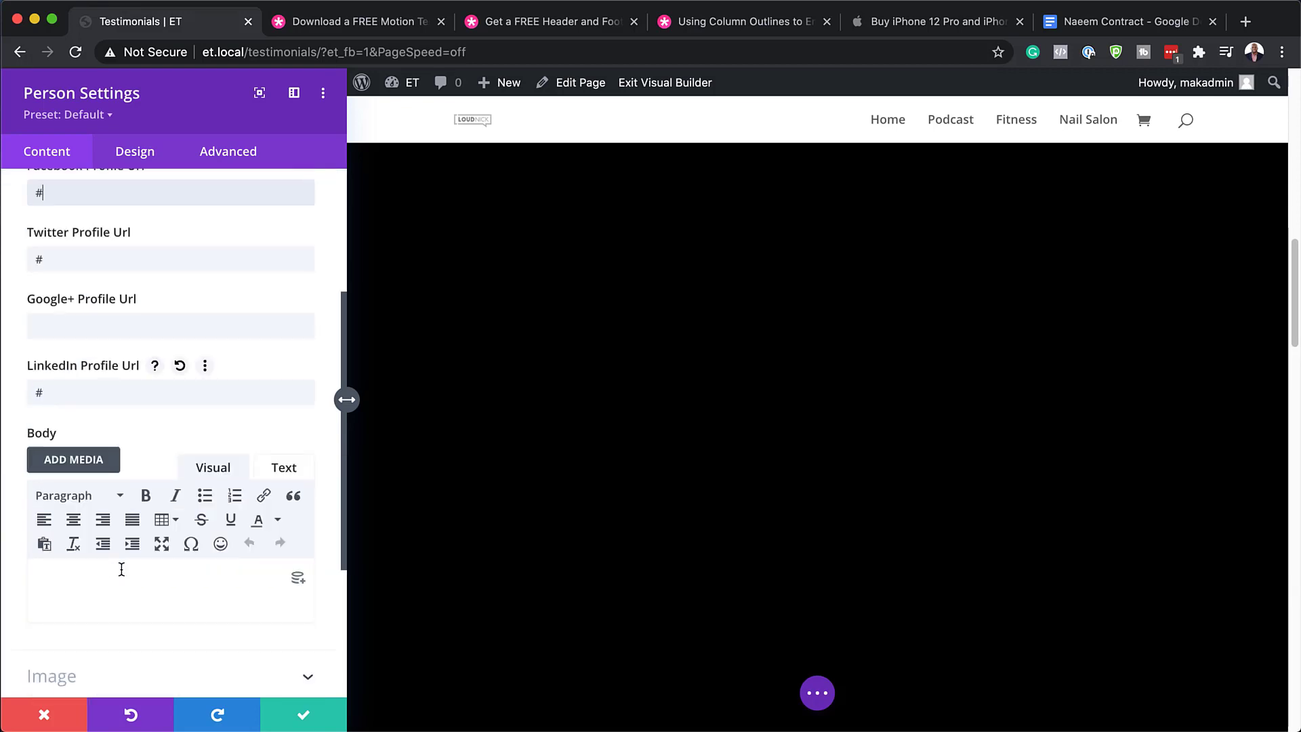
scroll(123, 573, down, 1)
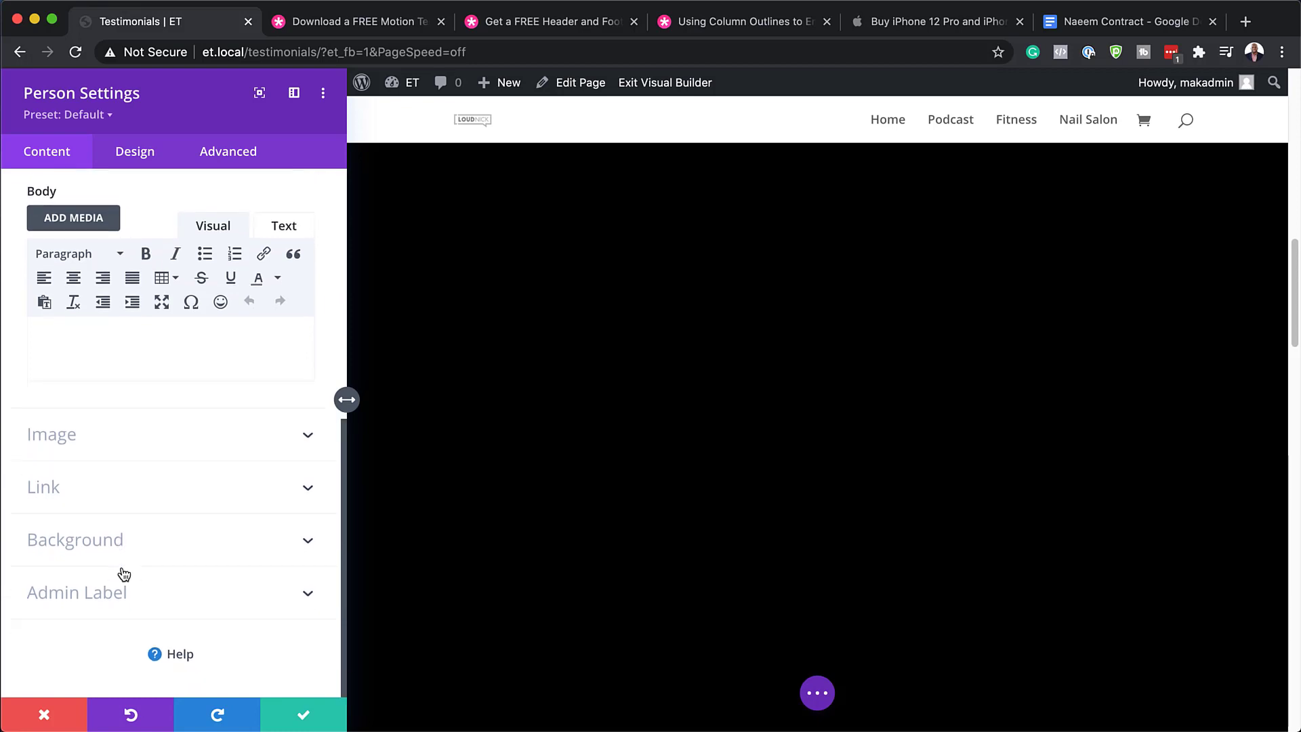
click(71, 434)
mouse_move(223, 298)
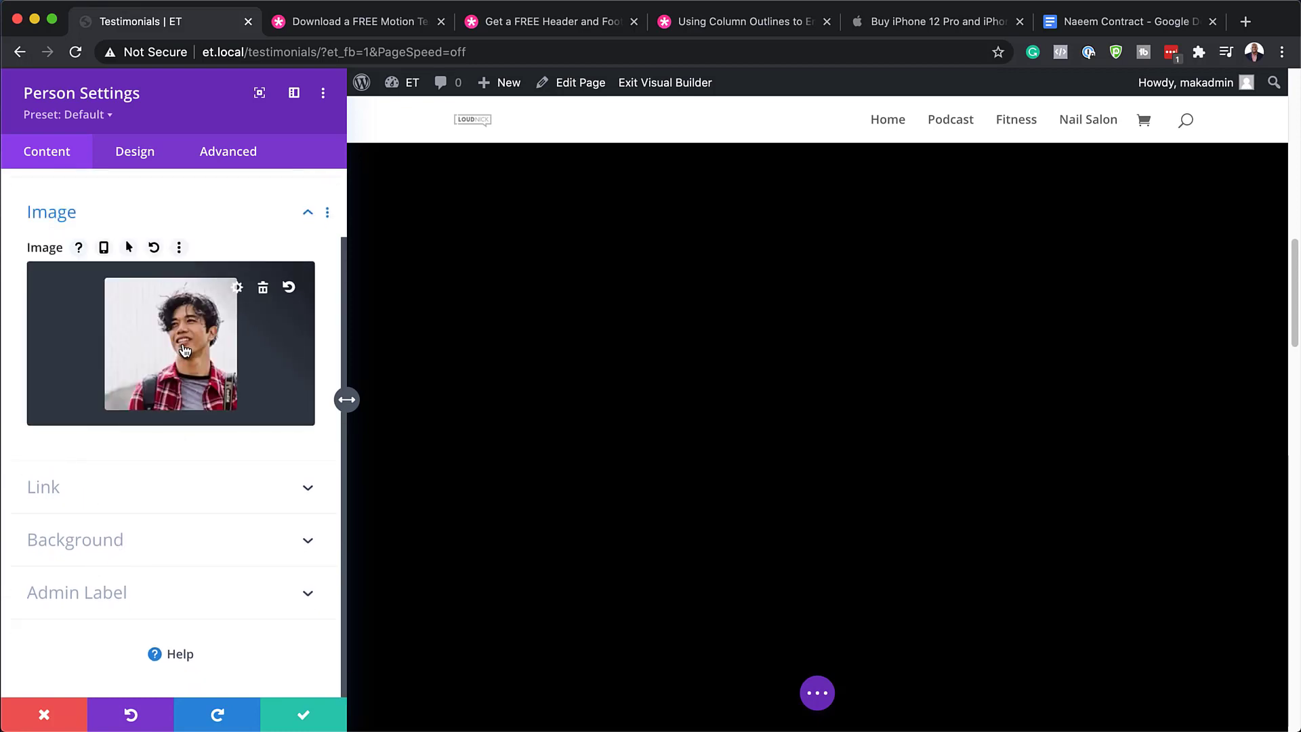
click(220, 336)
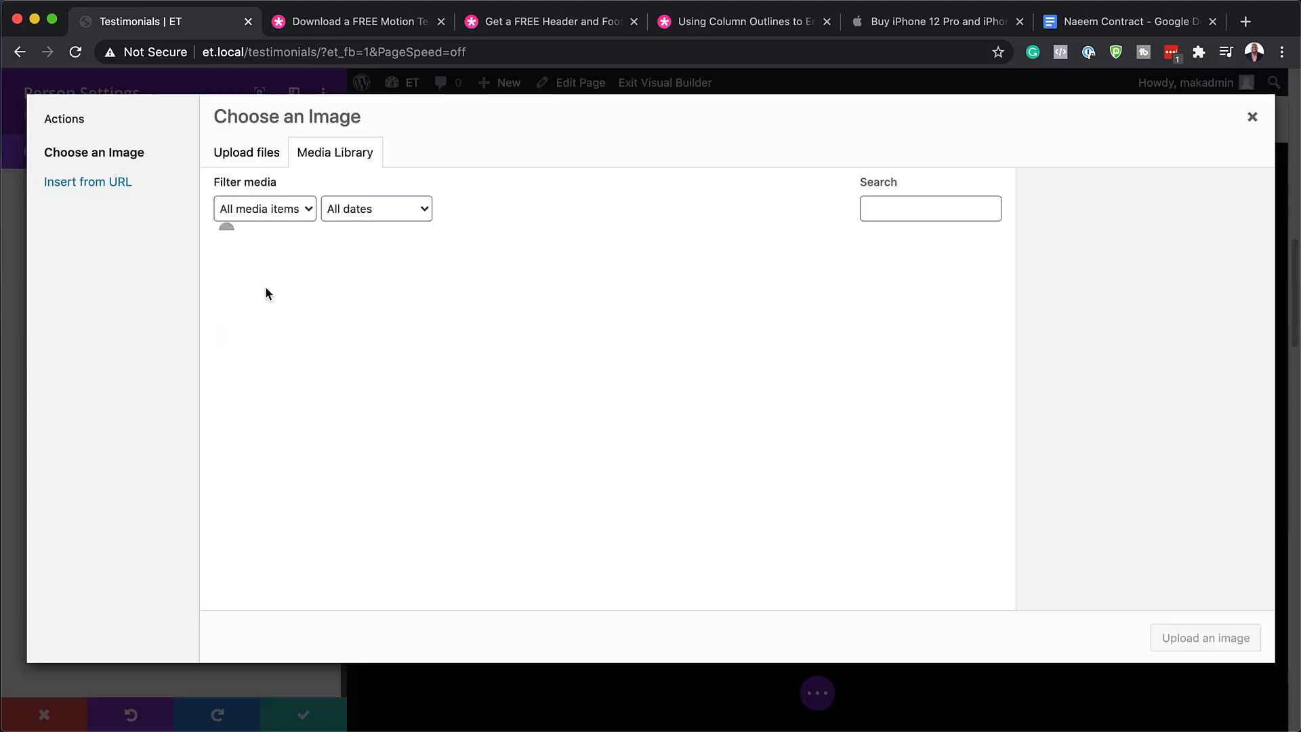
click(244, 156)
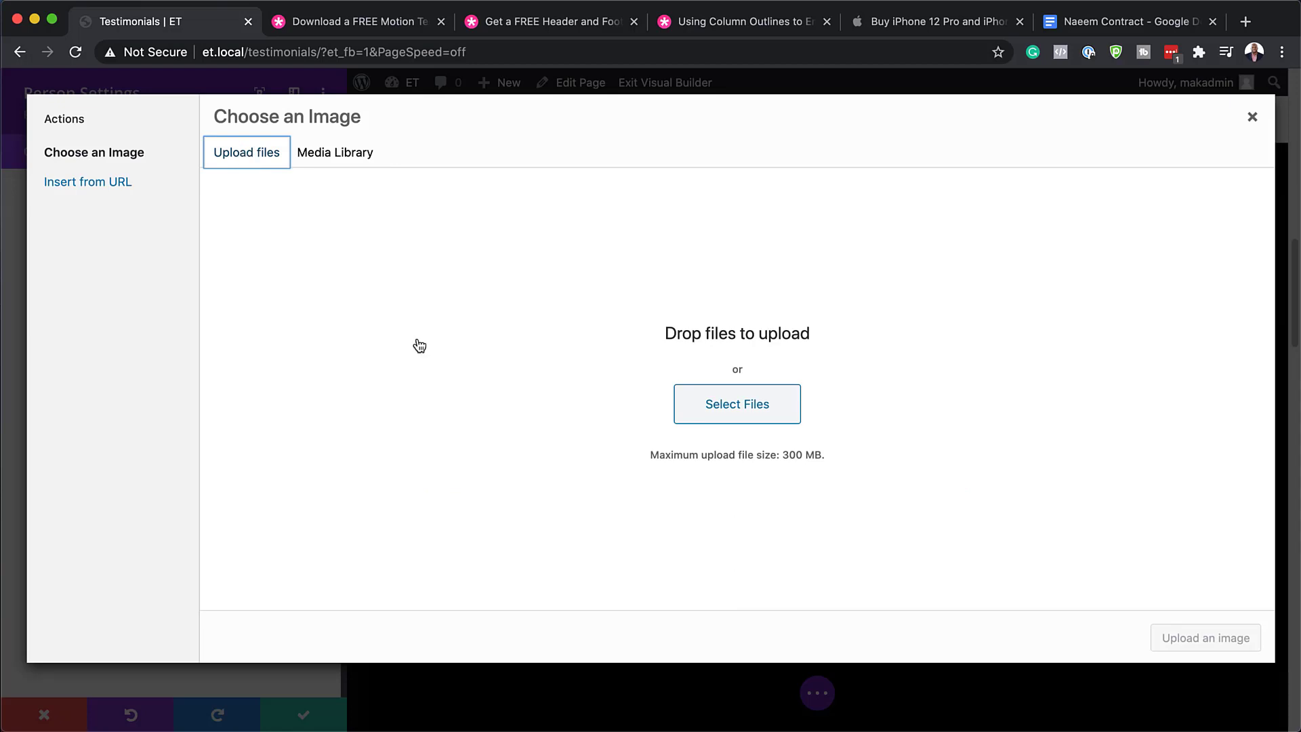
click(368, 164)
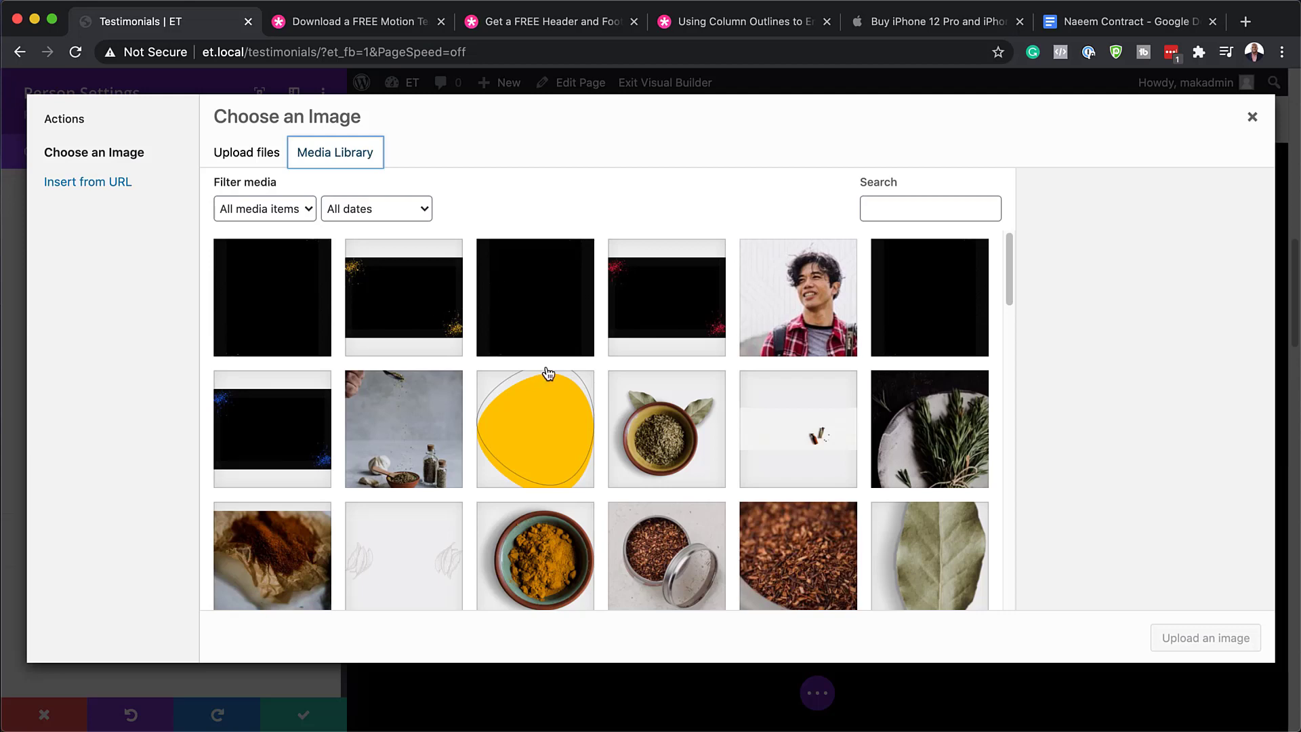
scroll(816, 545, down, 1)
scroll(816, 544, down, 5)
scroll(816, 544, up, 4)
scroll(817, 542, down, 8)
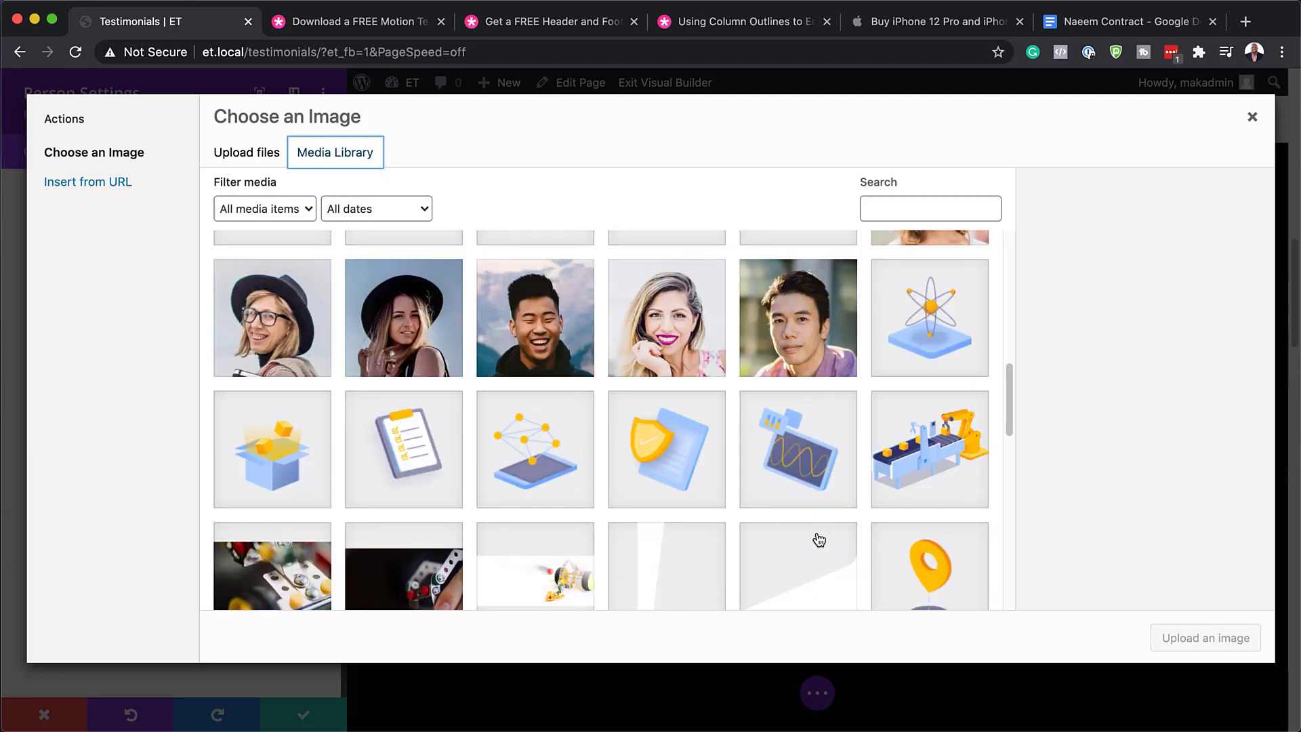
scroll(820, 540, up, 10)
click(821, 322)
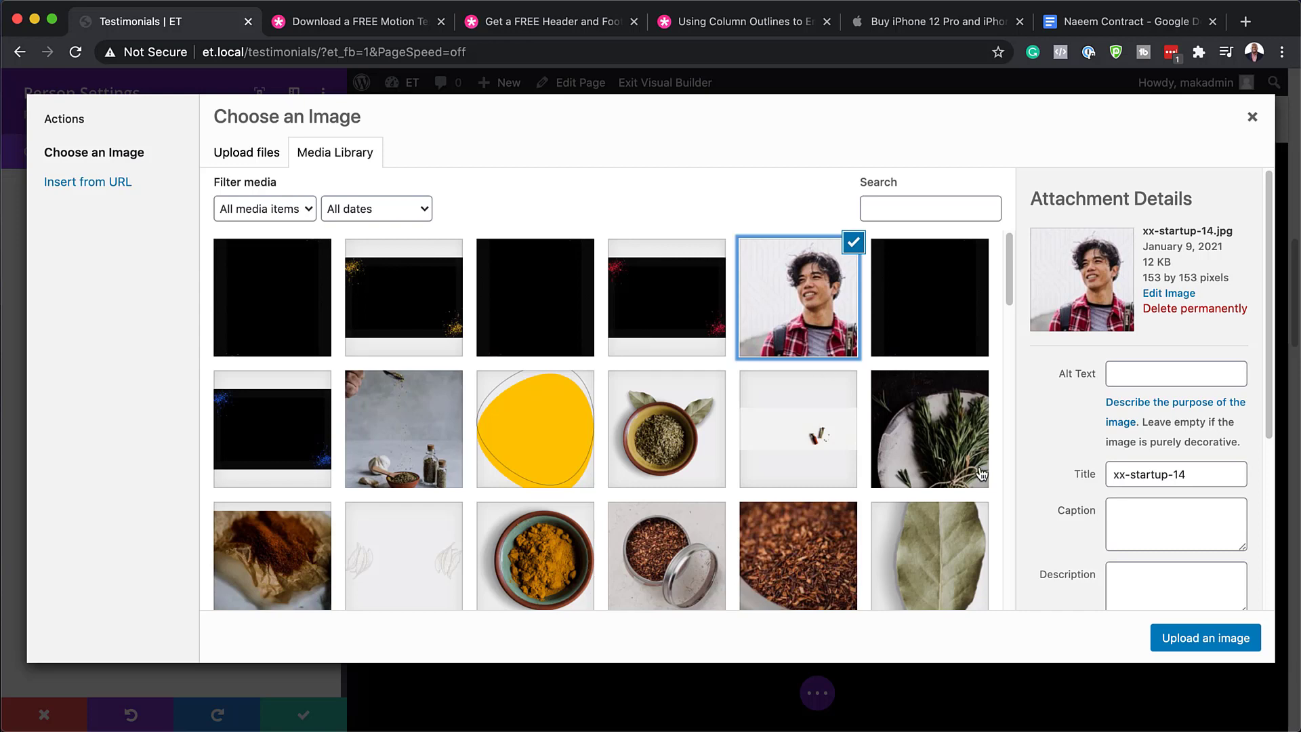
click(1252, 117)
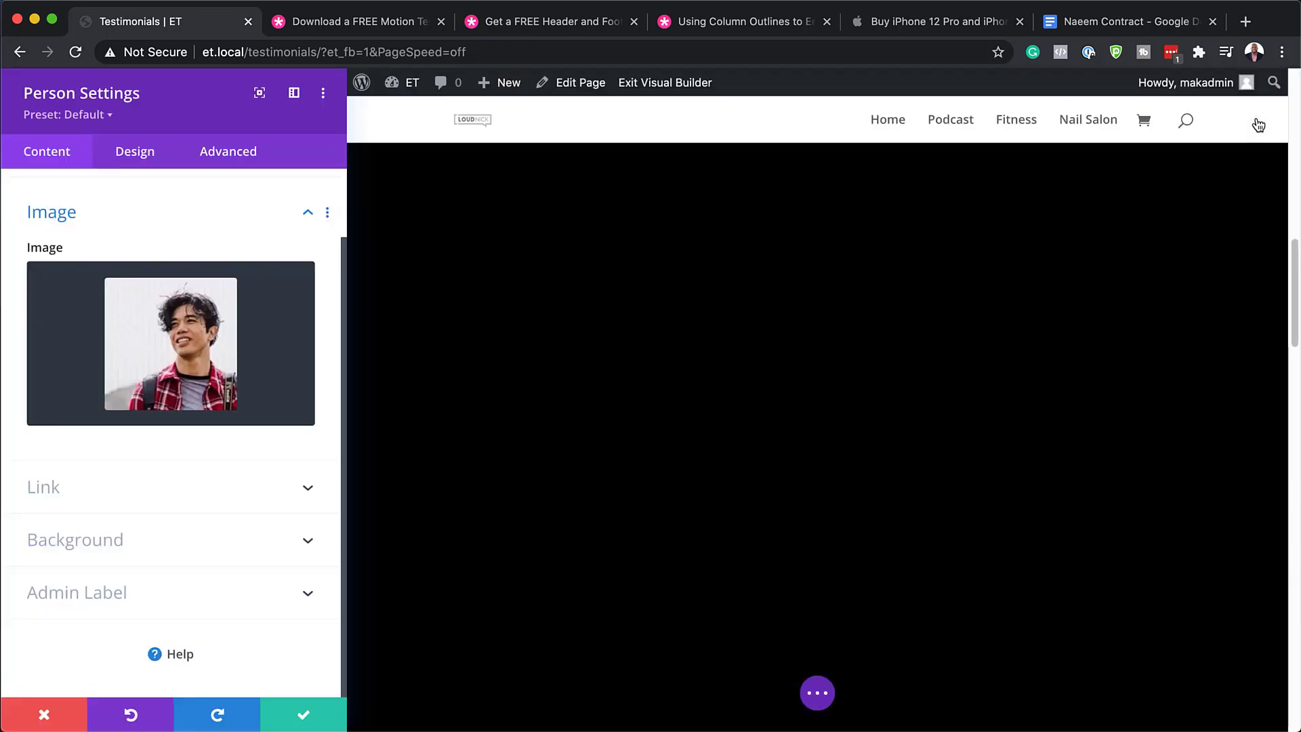
Close Person Settings and bring up the quote row's background options.
click(319, 704)
scroll(729, 392, down, 6)
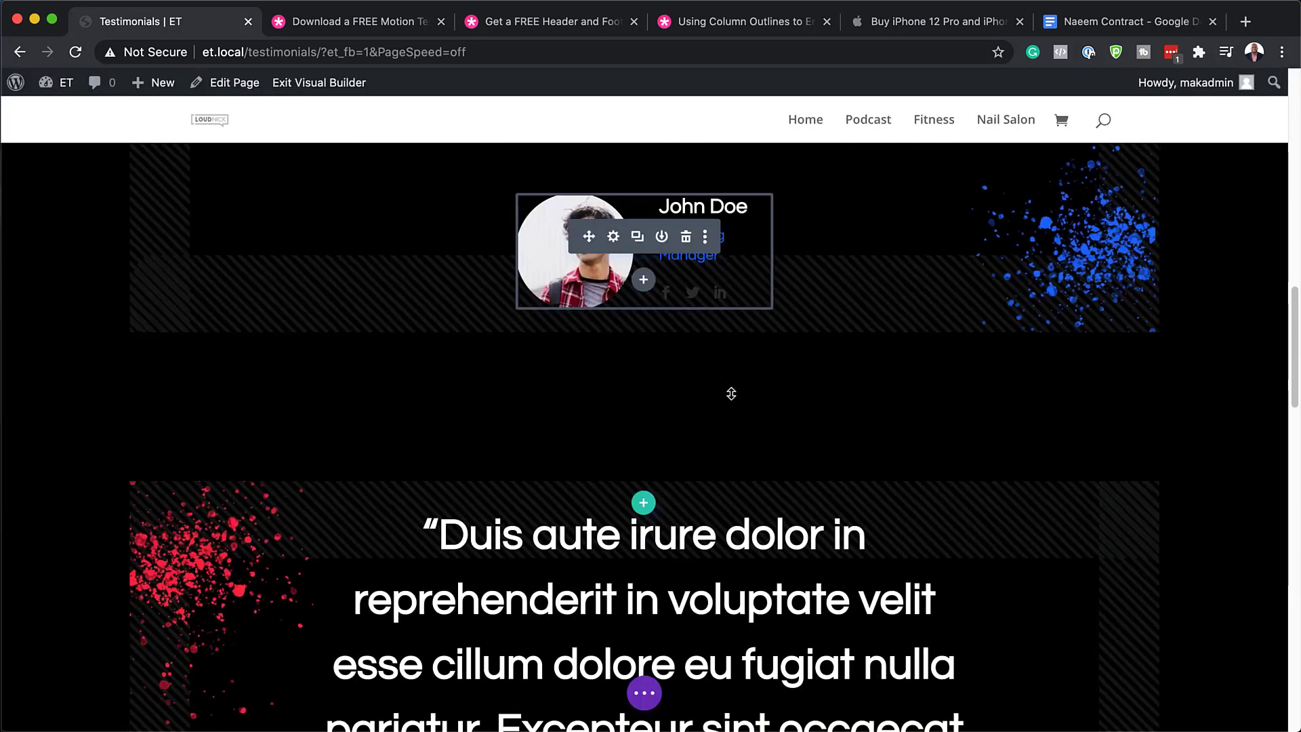
scroll(349, 253, up, 5)
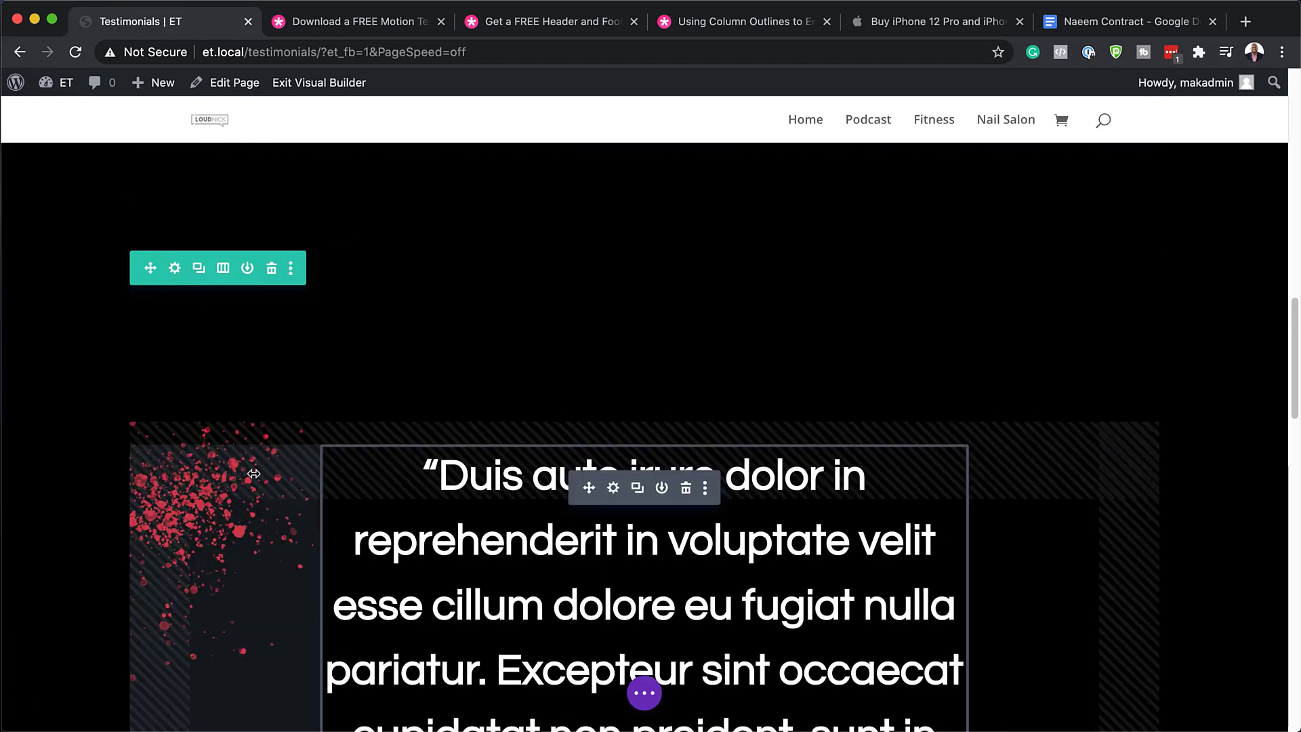
click(174, 269)
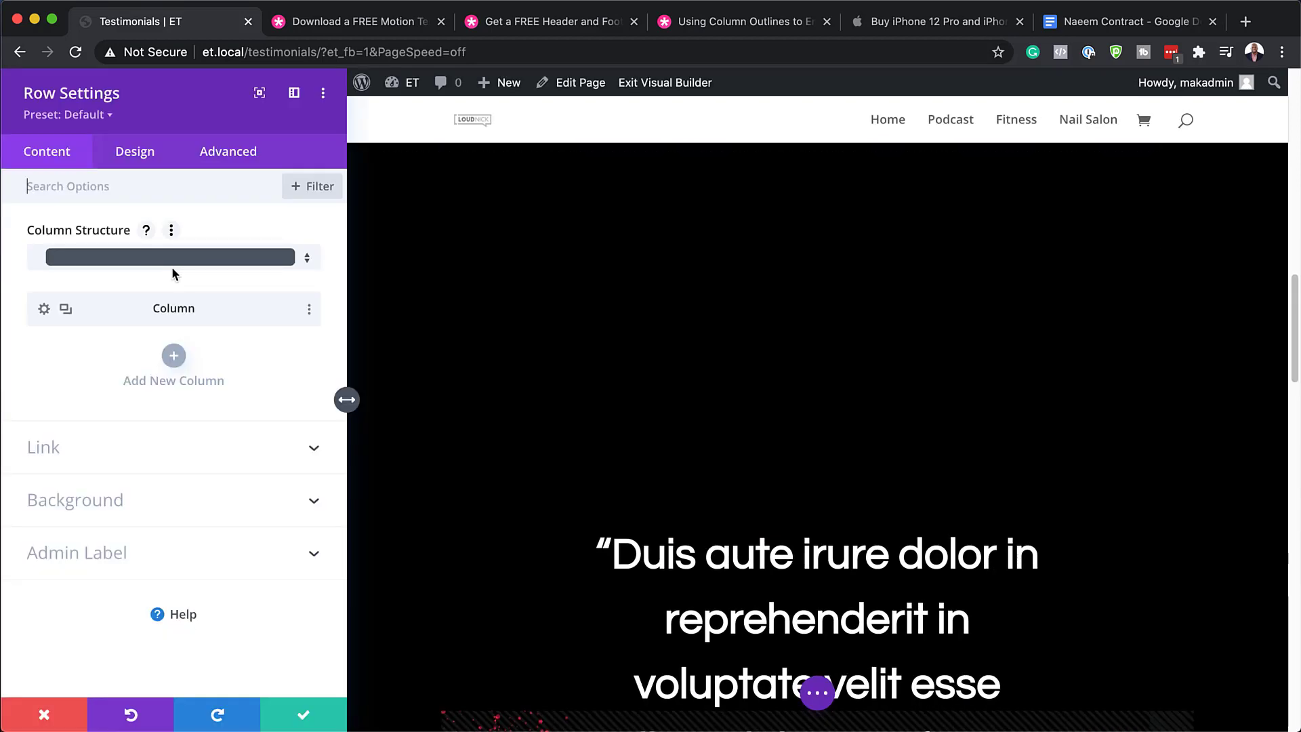
click(92, 502)
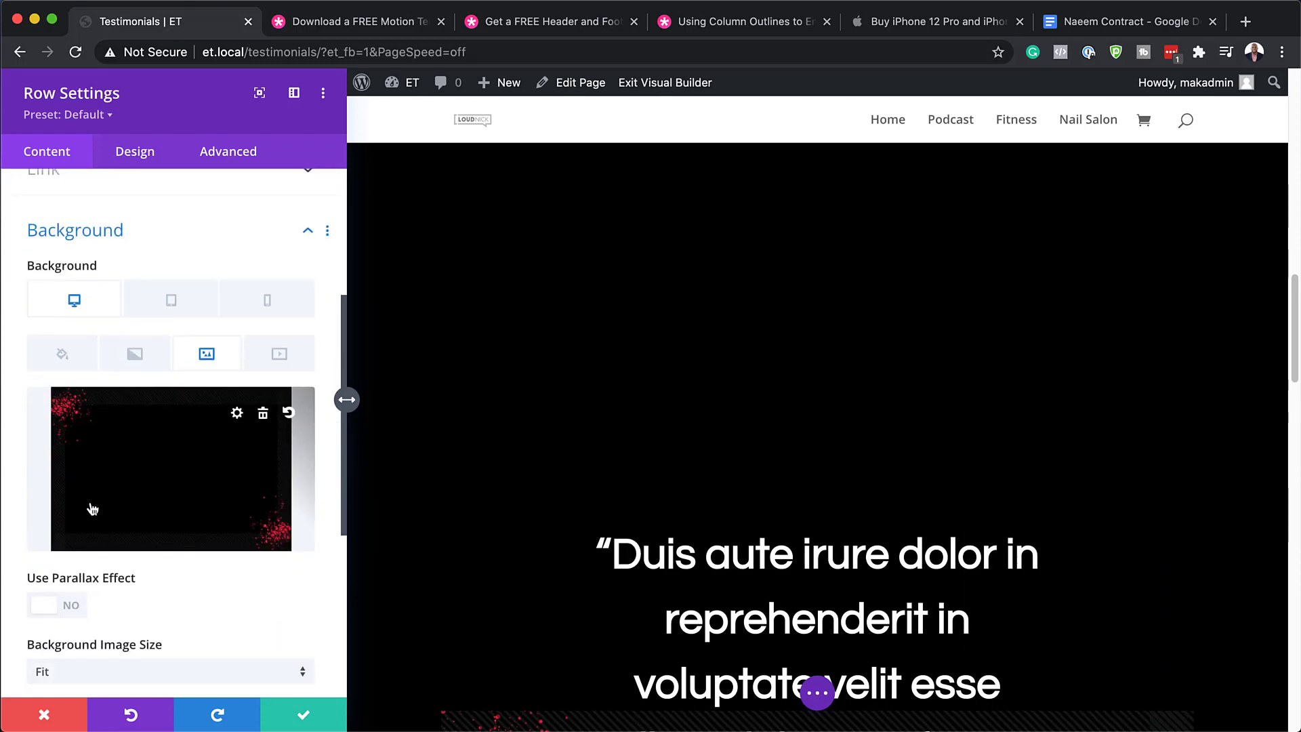
Try removing the red-splatter image and an orange solid colour, then discard the row changes.
click(264, 414)
scroll(677, 513, down, 5)
scroll(718, 516, up, 4)
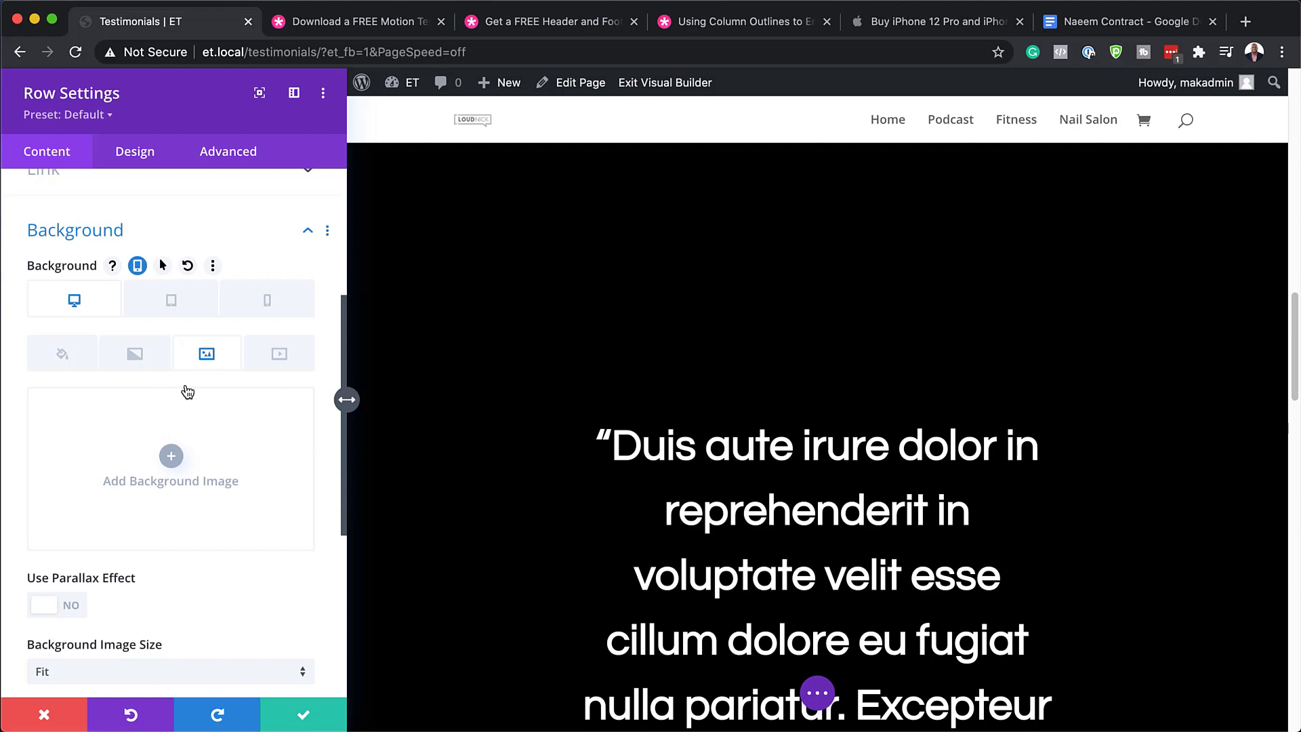
click(66, 359)
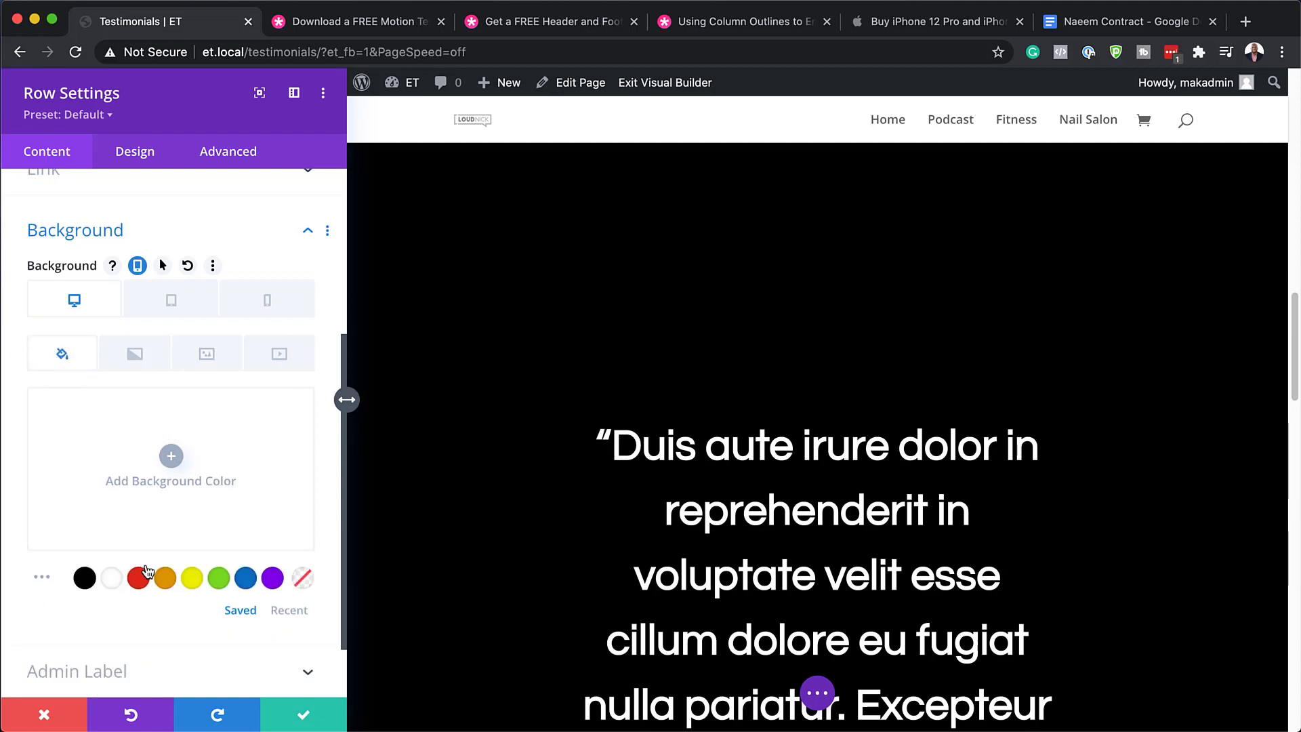
click(165, 577)
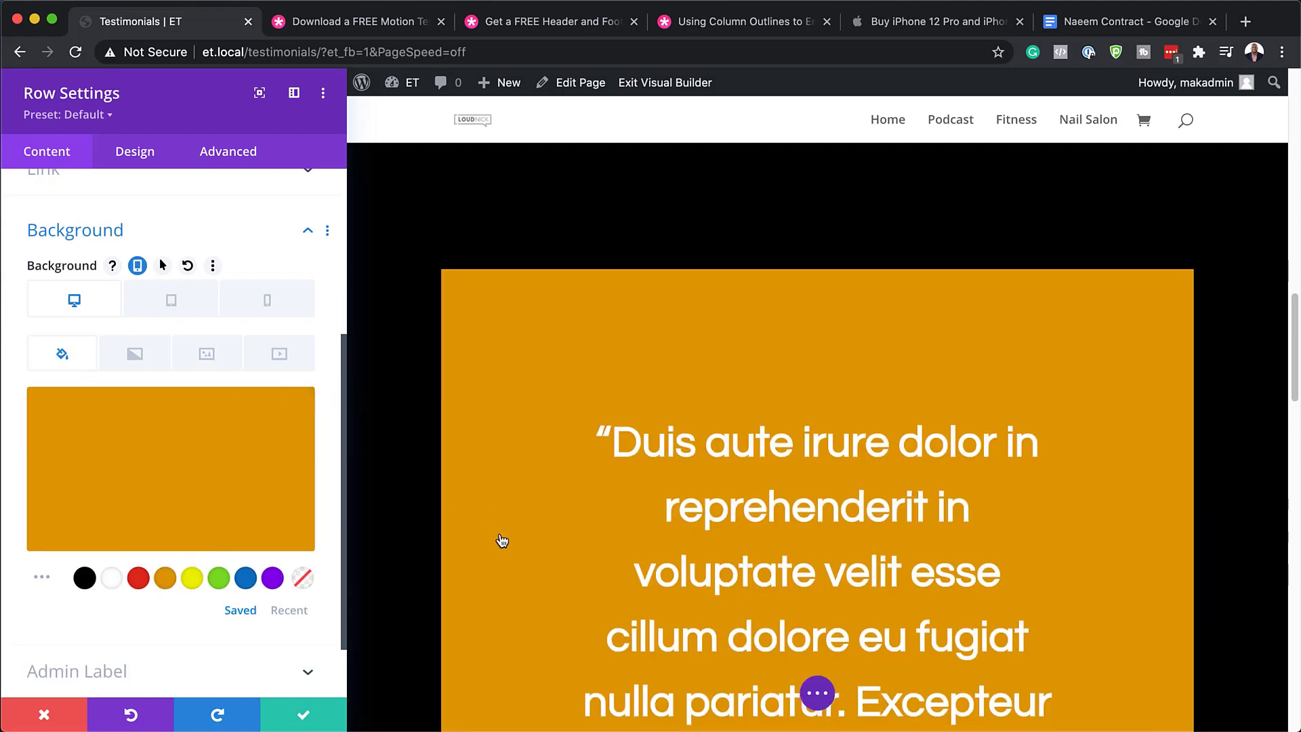
scroll(501, 535, down, 5)
scroll(500, 535, up, 5)
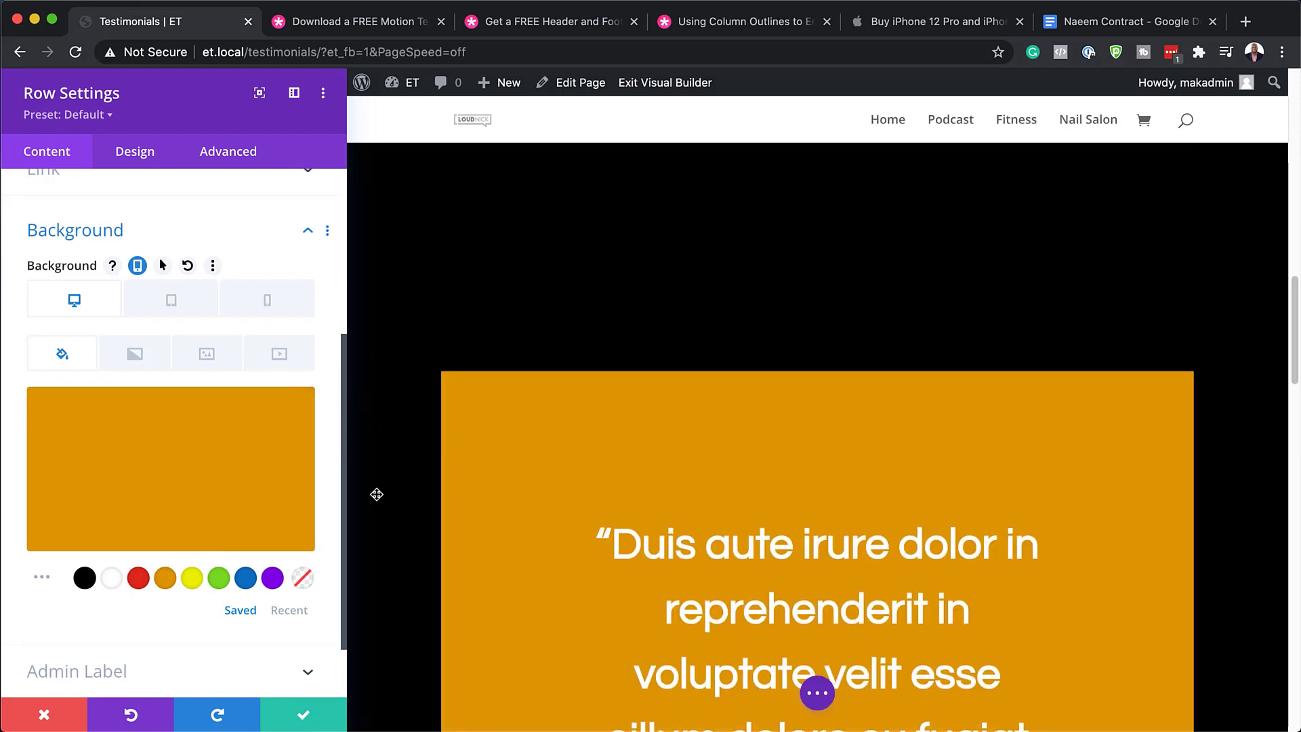
click(44, 718)
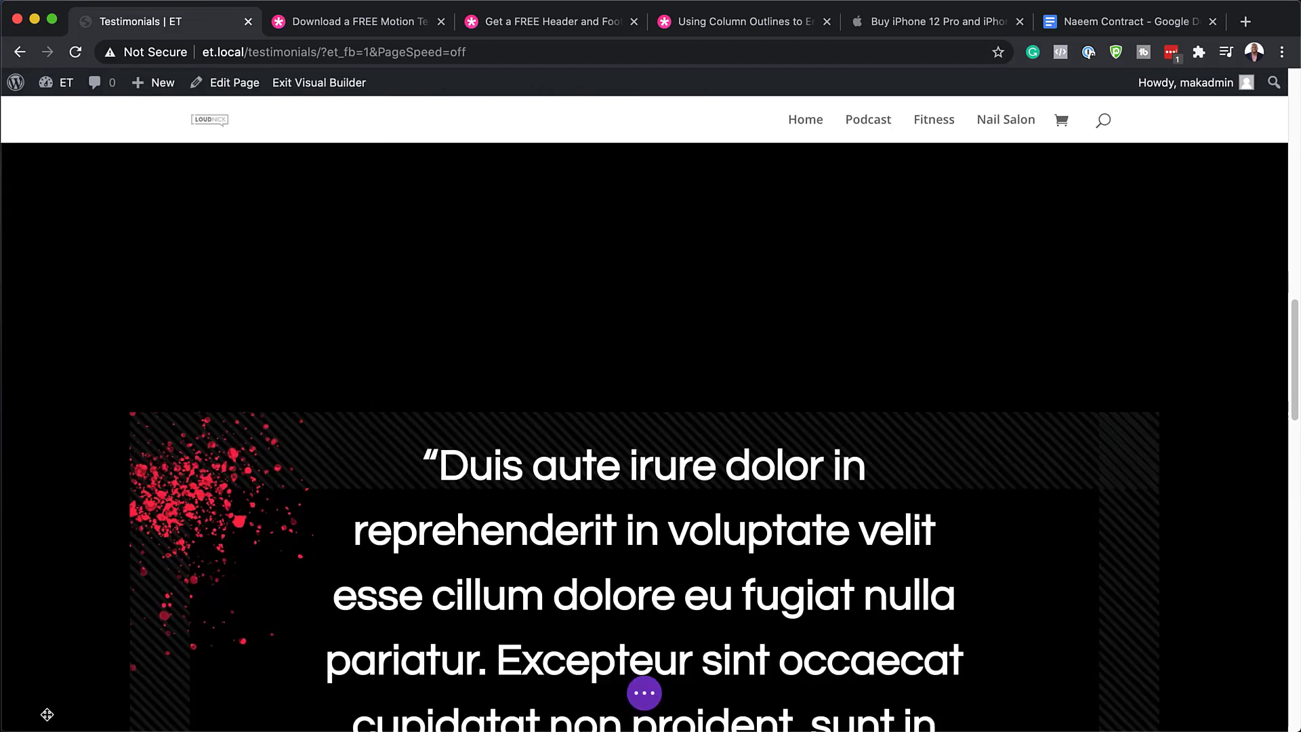
scroll(773, 236, up, 10)
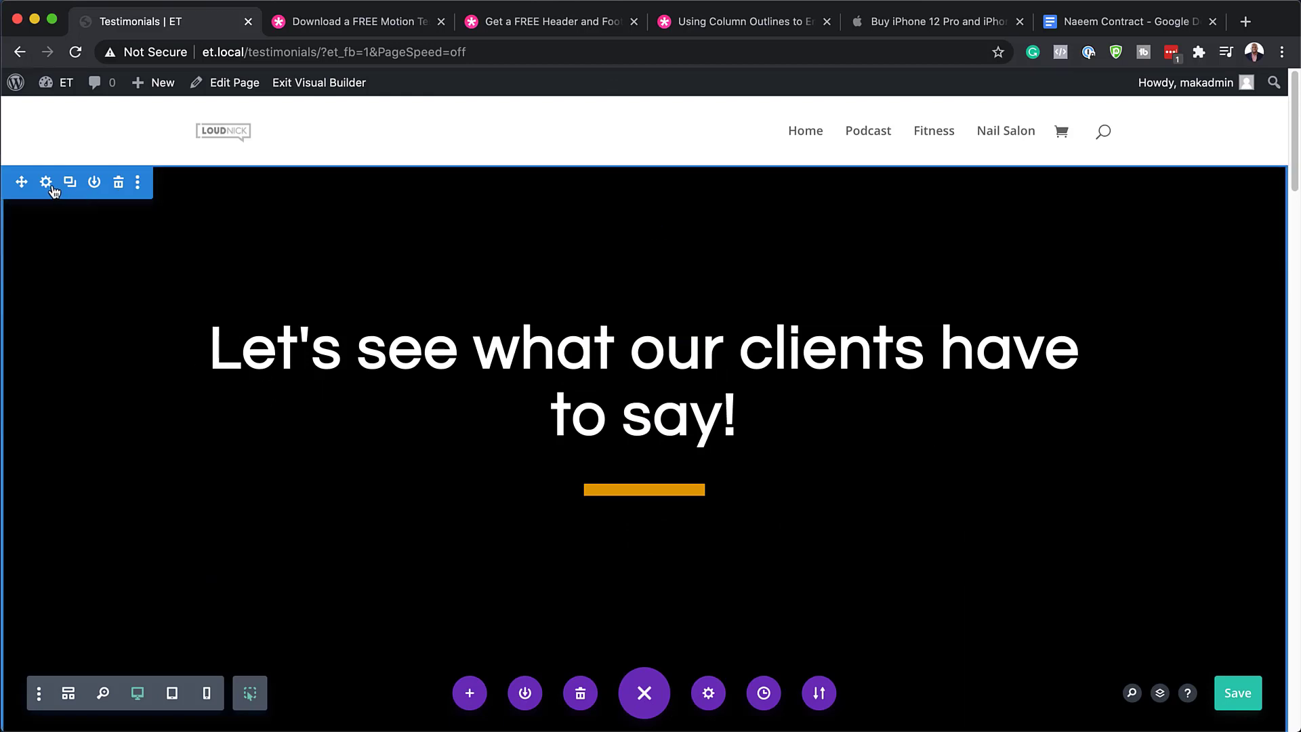
click(46, 183)
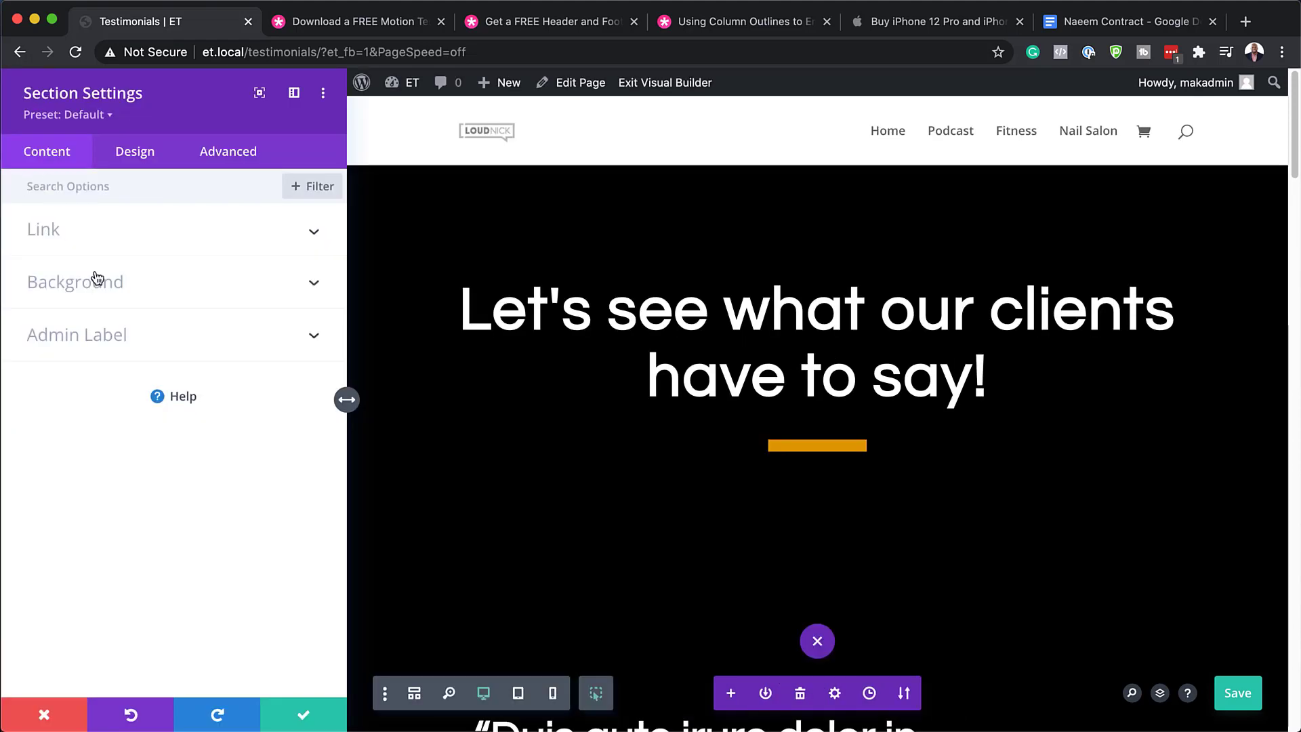
click(109, 293)
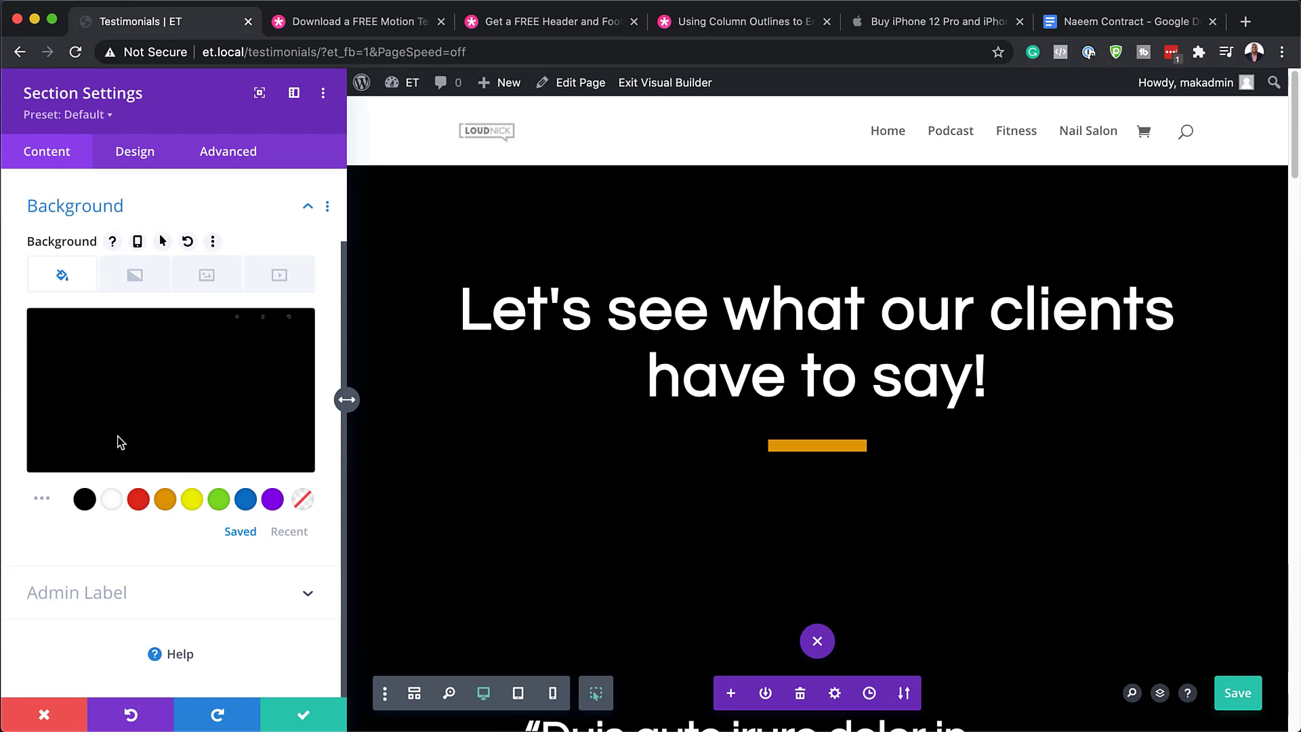
click(95, 390)
drag(39, 472, 30, 377)
scroll(1002, 528, down, 10)
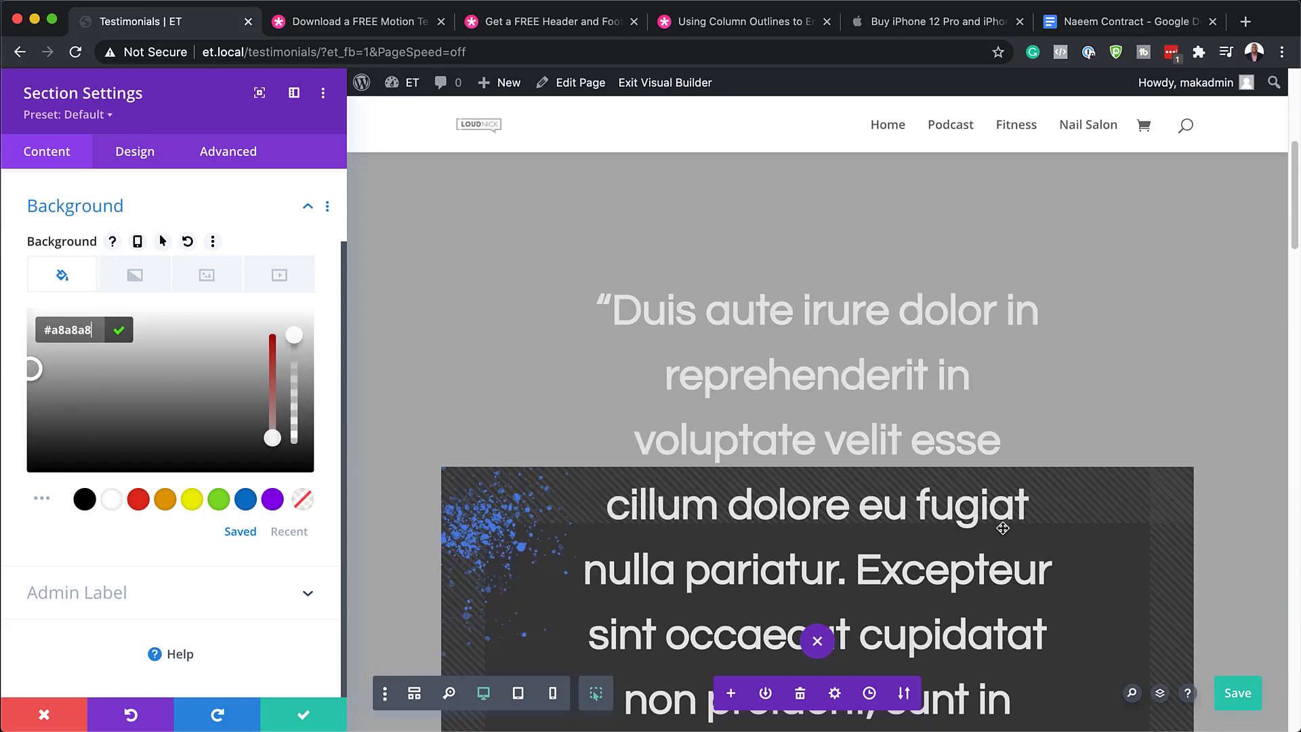
scroll(1175, 535, down, 10)
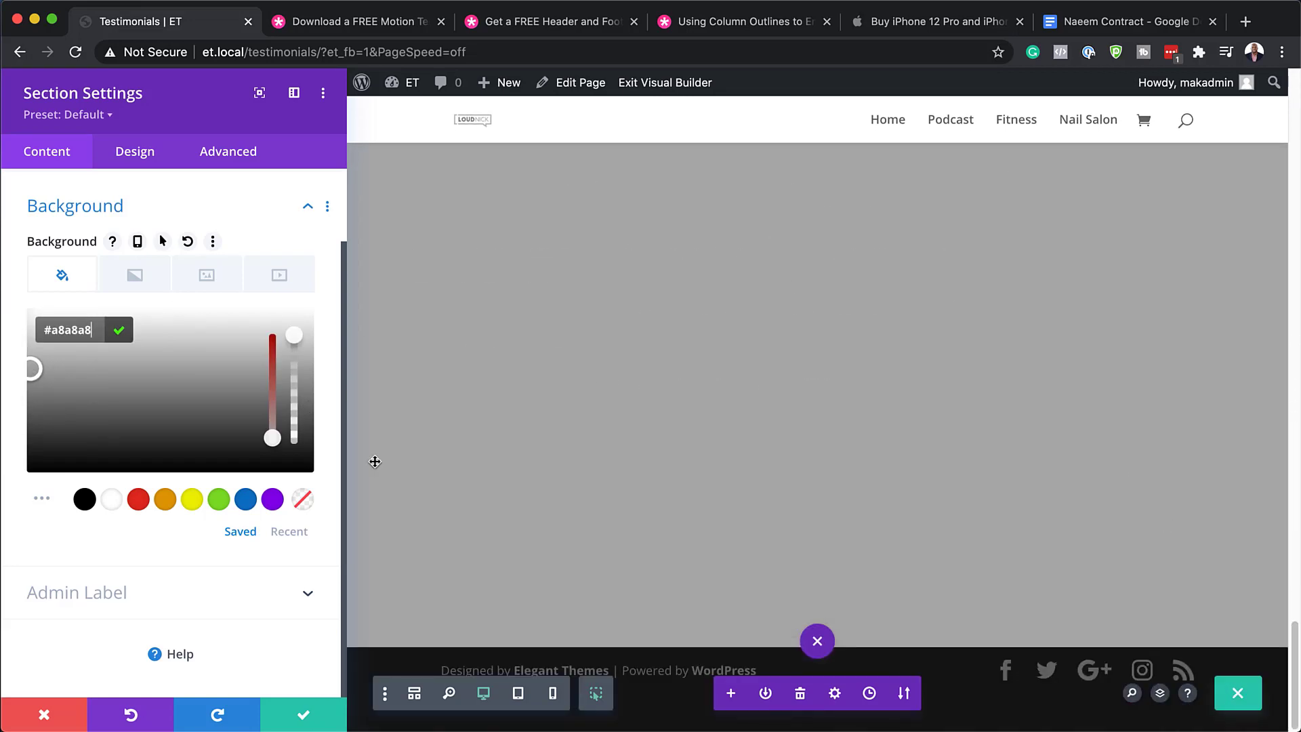
drag(32, 375, 17, 468)
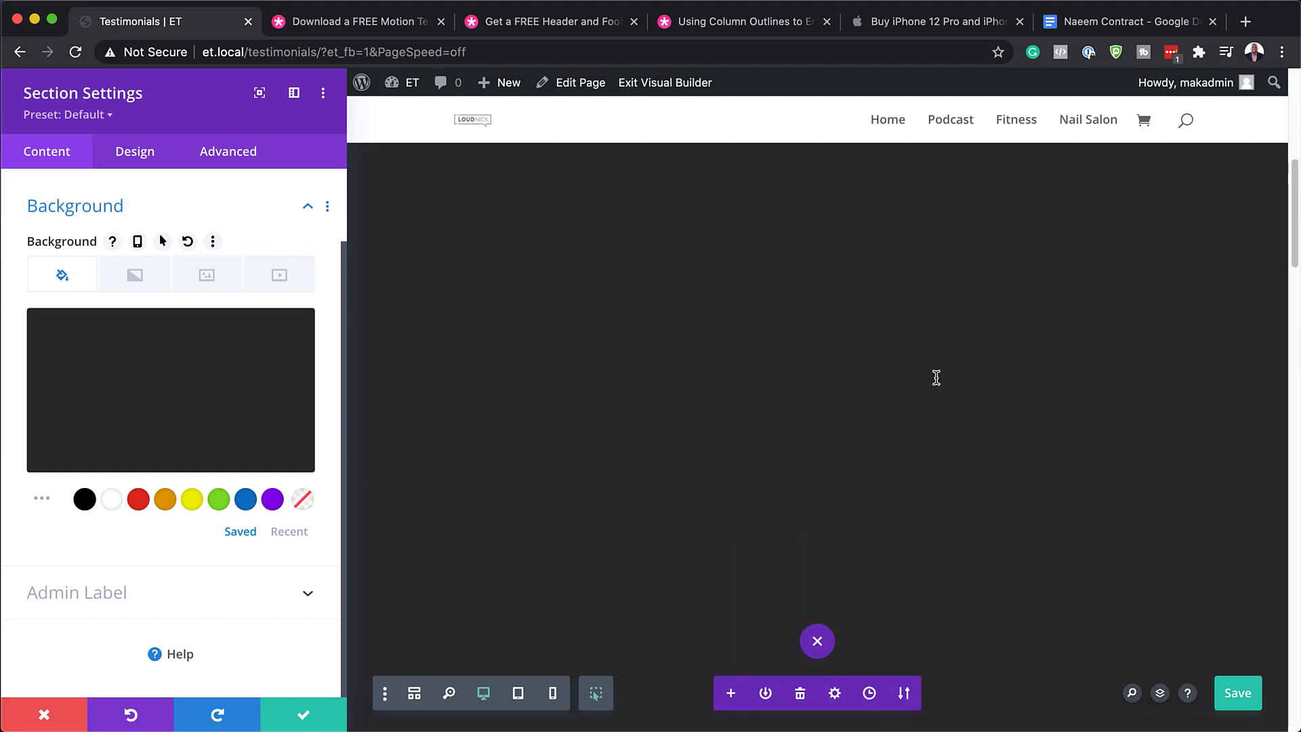
scroll(745, 339, up, 5)
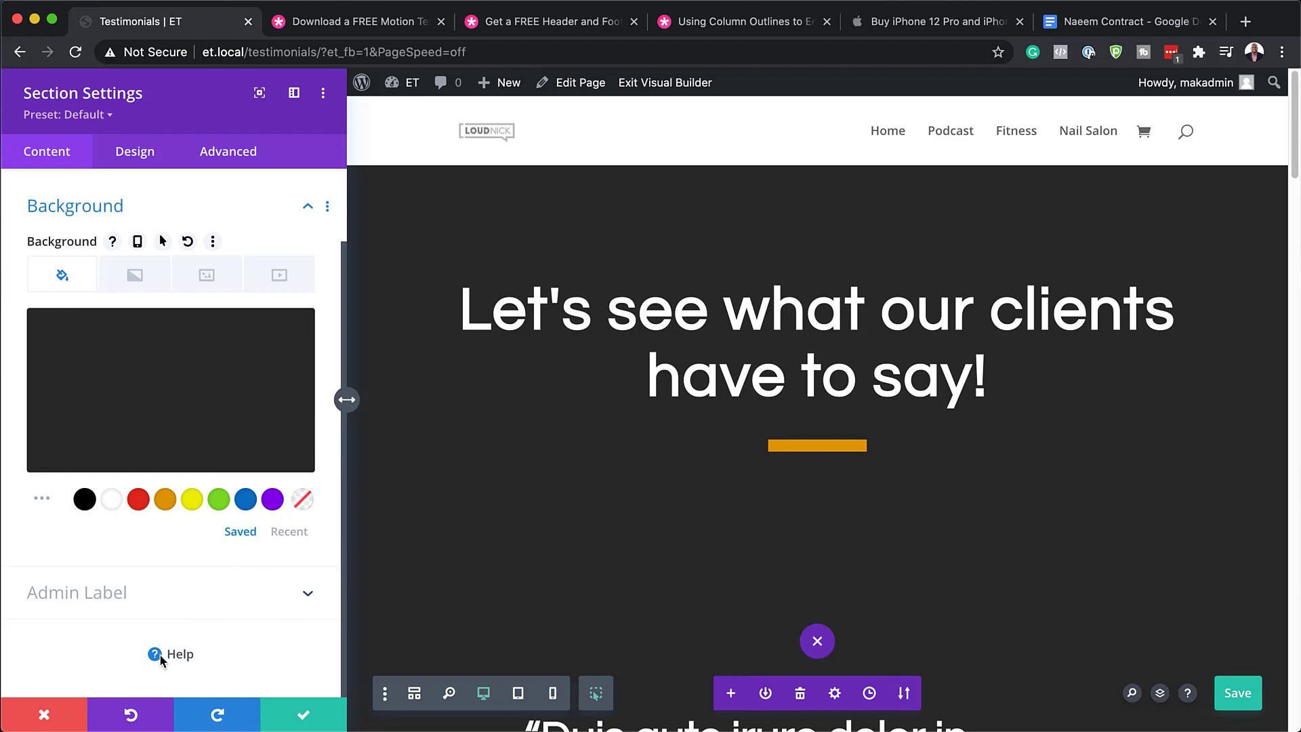
click(45, 716)
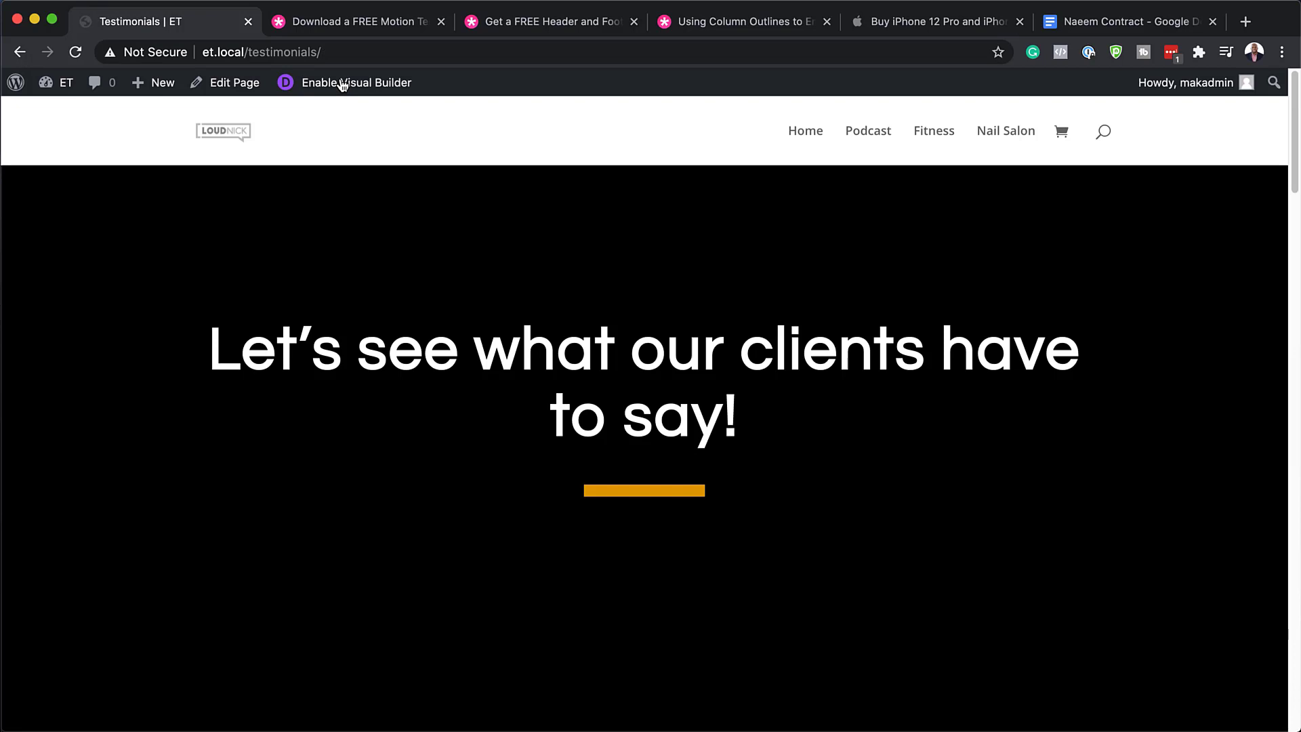
Scroll the live Testimonials page down to its quote section.
drag(1295, 96, 1287, 215)
drag(1285, 260, 1277, 352)
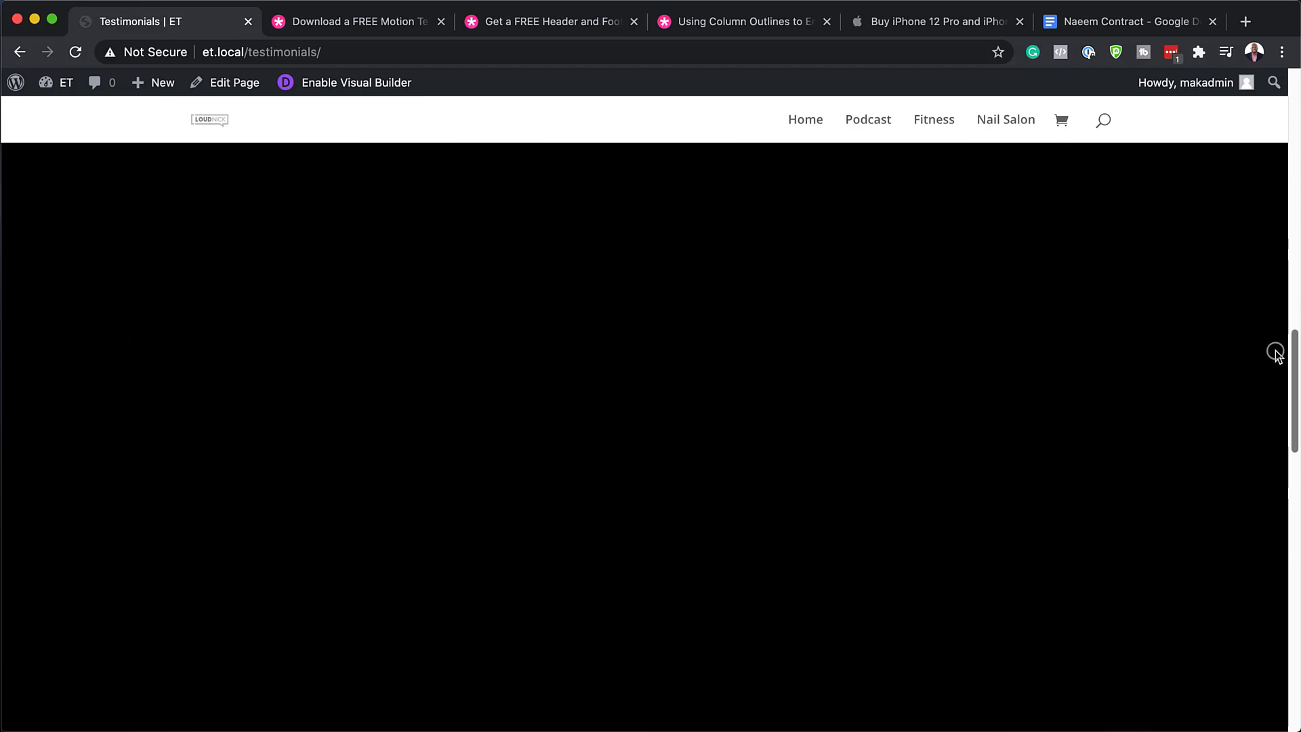
drag(1269, 404, 1281, 572)
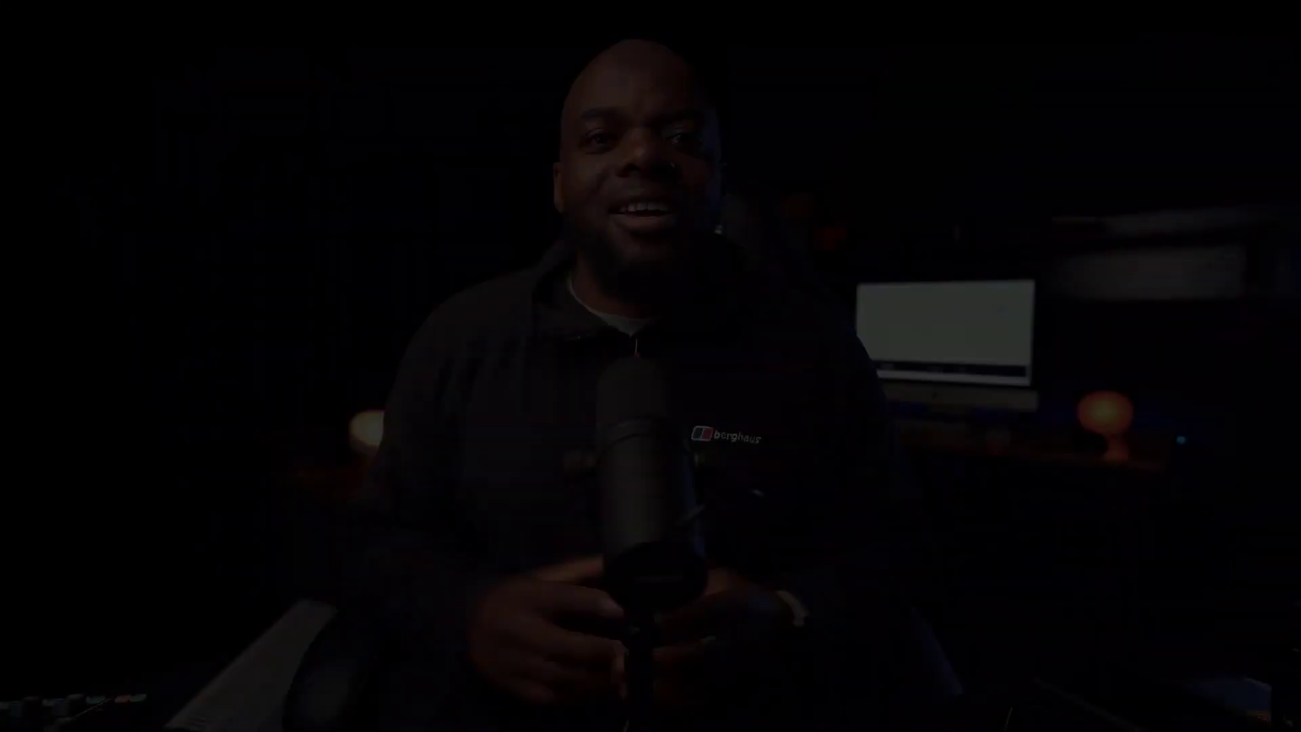